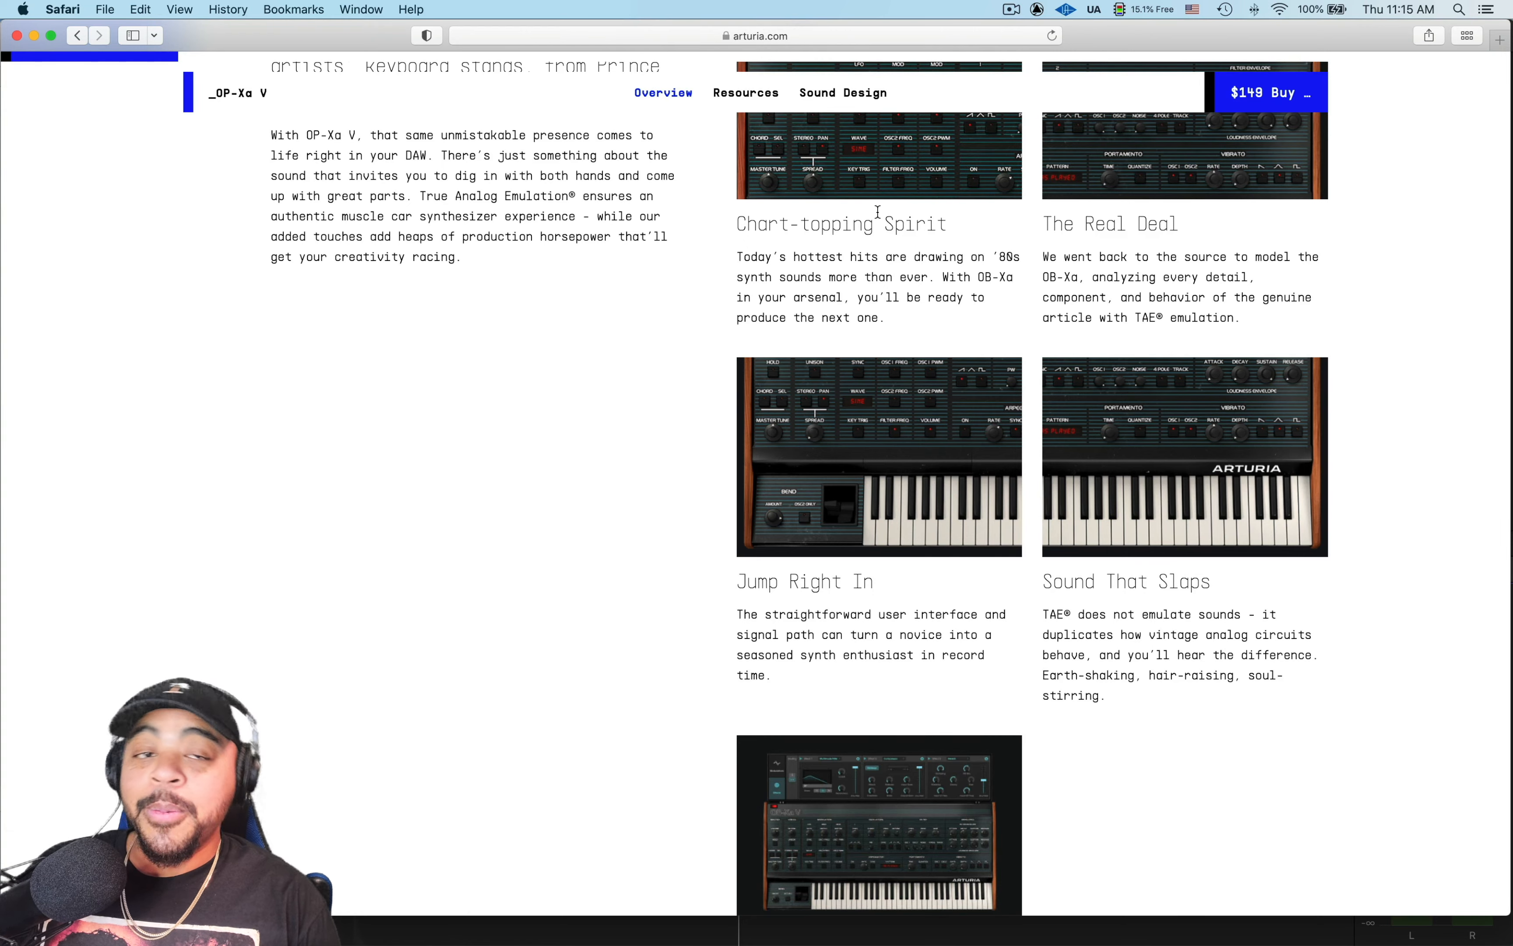
- Examine the feature highlights on the OP-Xa V overview page down to the section on the original OB-Xa's history
{"action": "scroll", "coordinate": [878, 212], "scroll_direction": "down", "scroll_amount": 5}
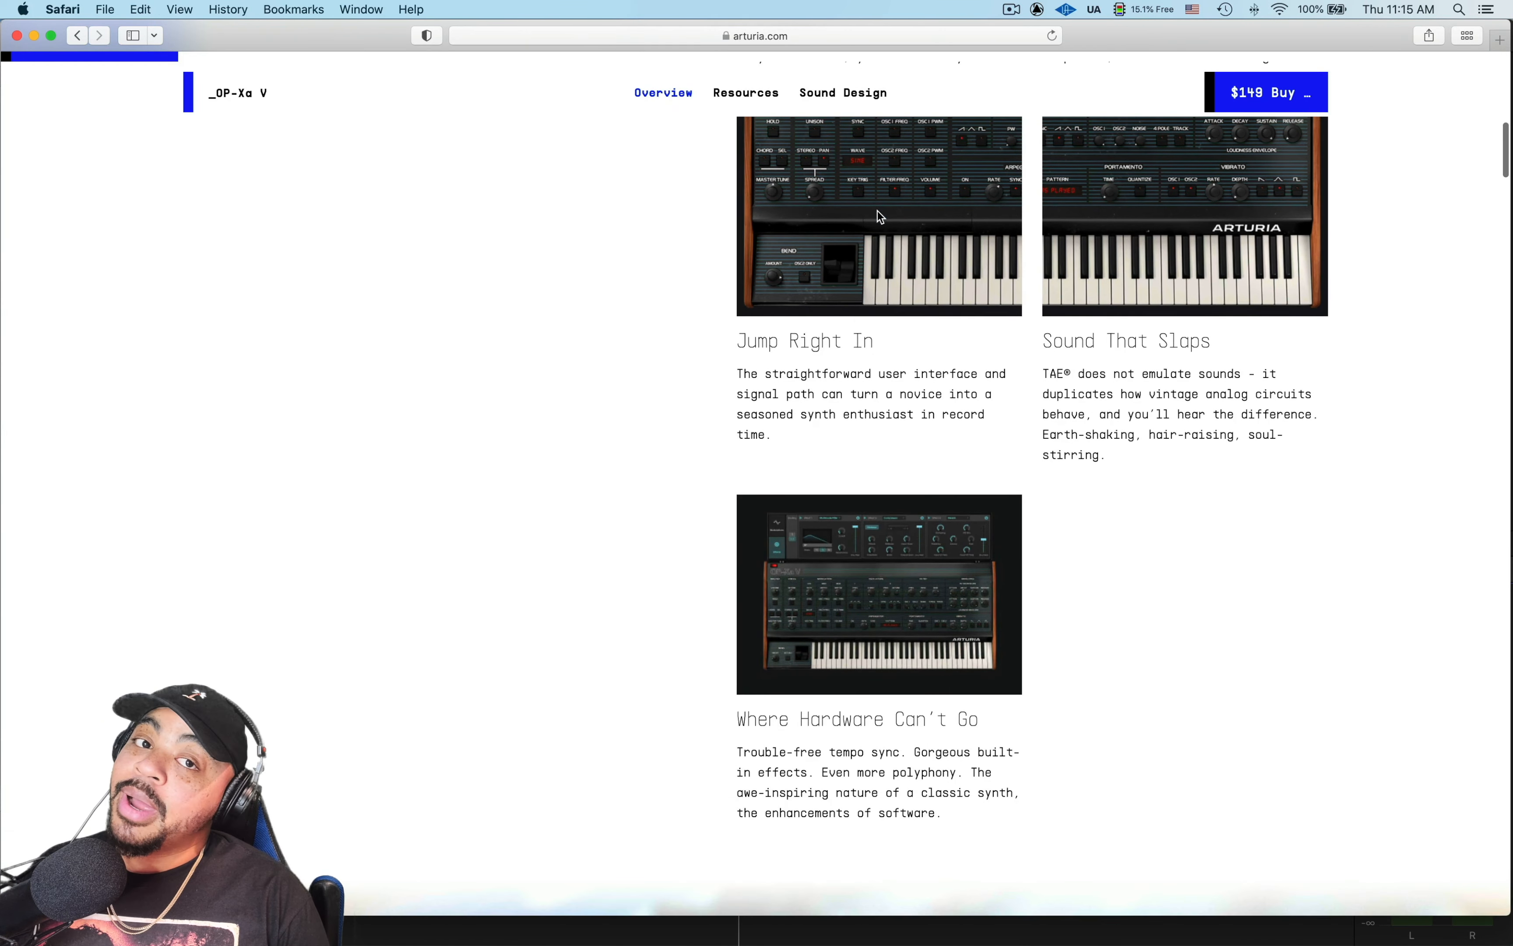
{"action": "scroll", "coordinate": [877, 212], "scroll_direction": "down", "scroll_amount": 4}
{"action": "scroll", "coordinate": [878, 211], "scroll_direction": "down", "scroll_amount": 4}
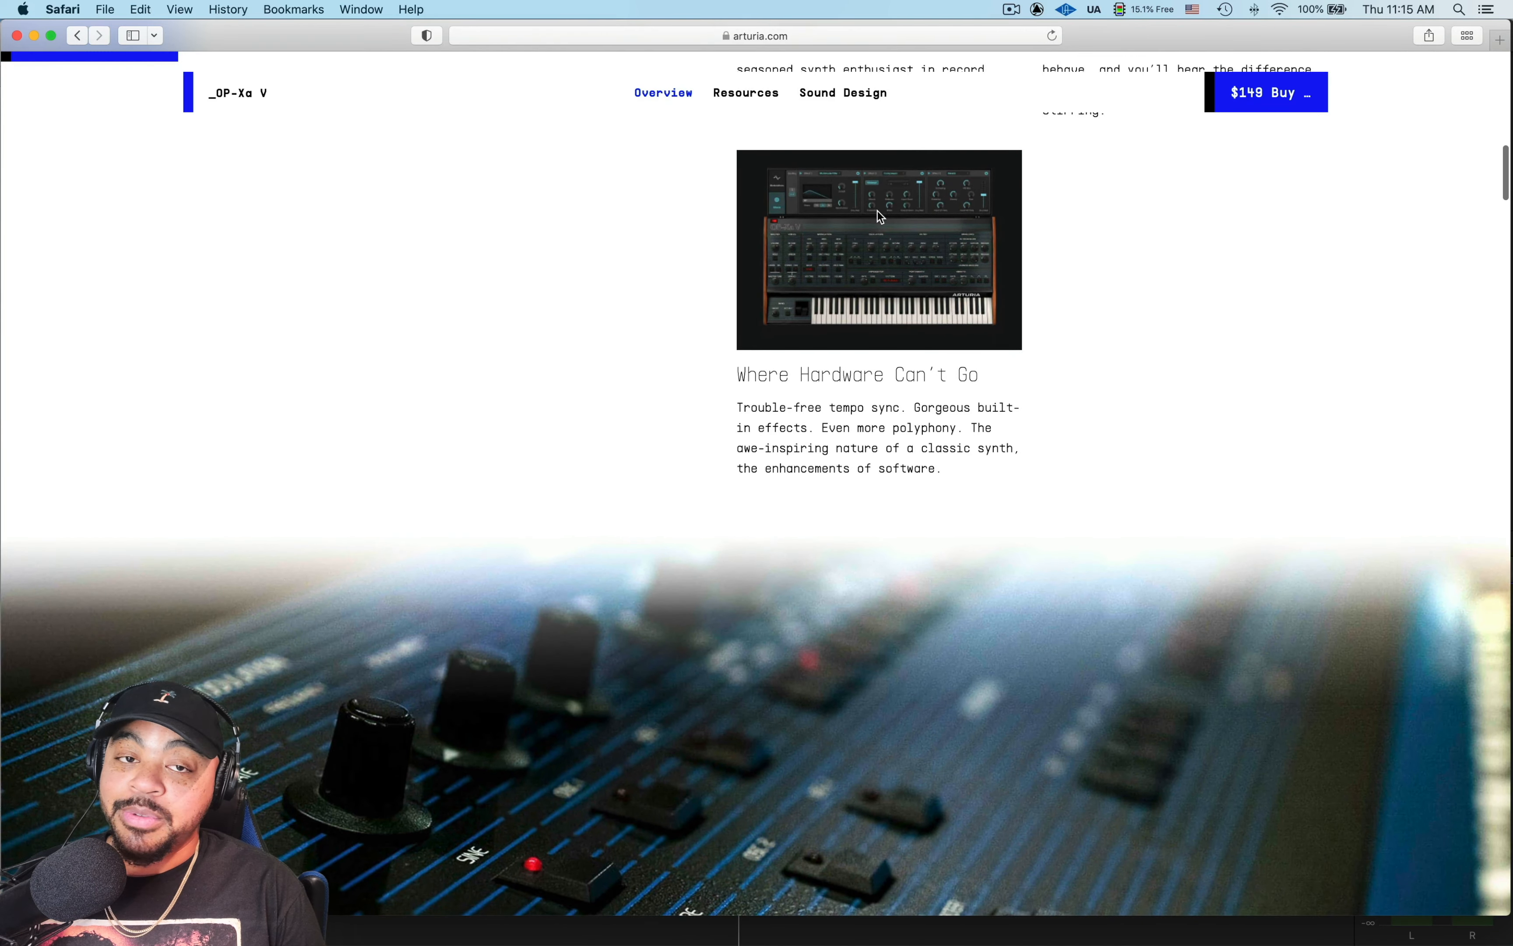
{"action": "scroll", "coordinate": [878, 212], "scroll_direction": "down", "scroll_amount": 1}
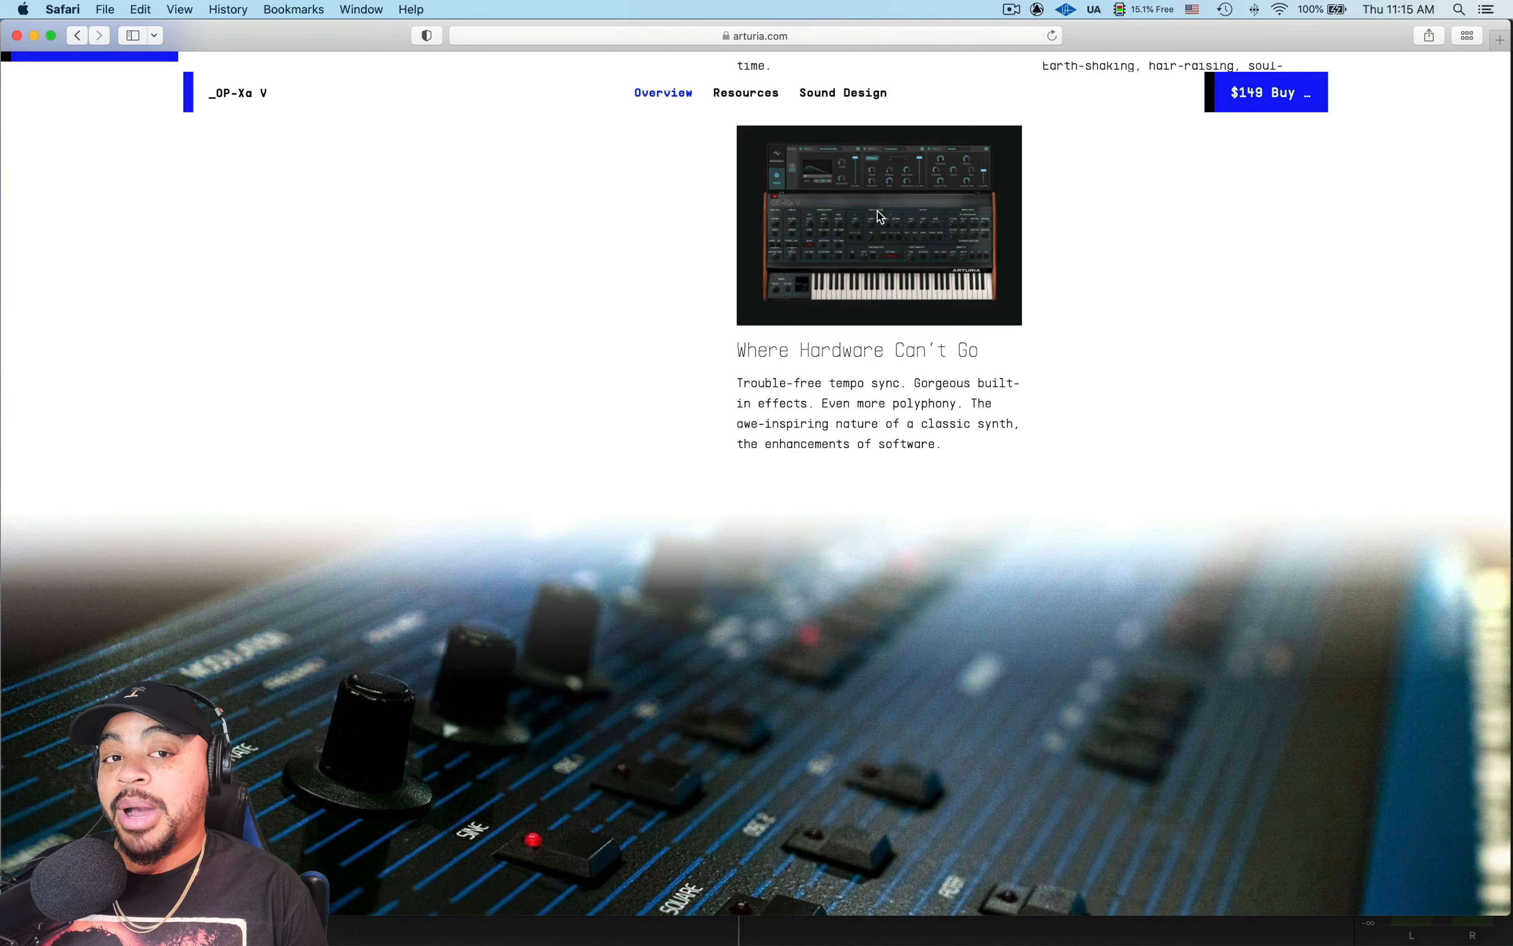
{"action": "scroll", "coordinate": [877, 211], "scroll_direction": "down", "scroll_amount": 3}
{"action": "scroll", "coordinate": [878, 212], "scroll_direction": "down", "scroll_amount": 6}
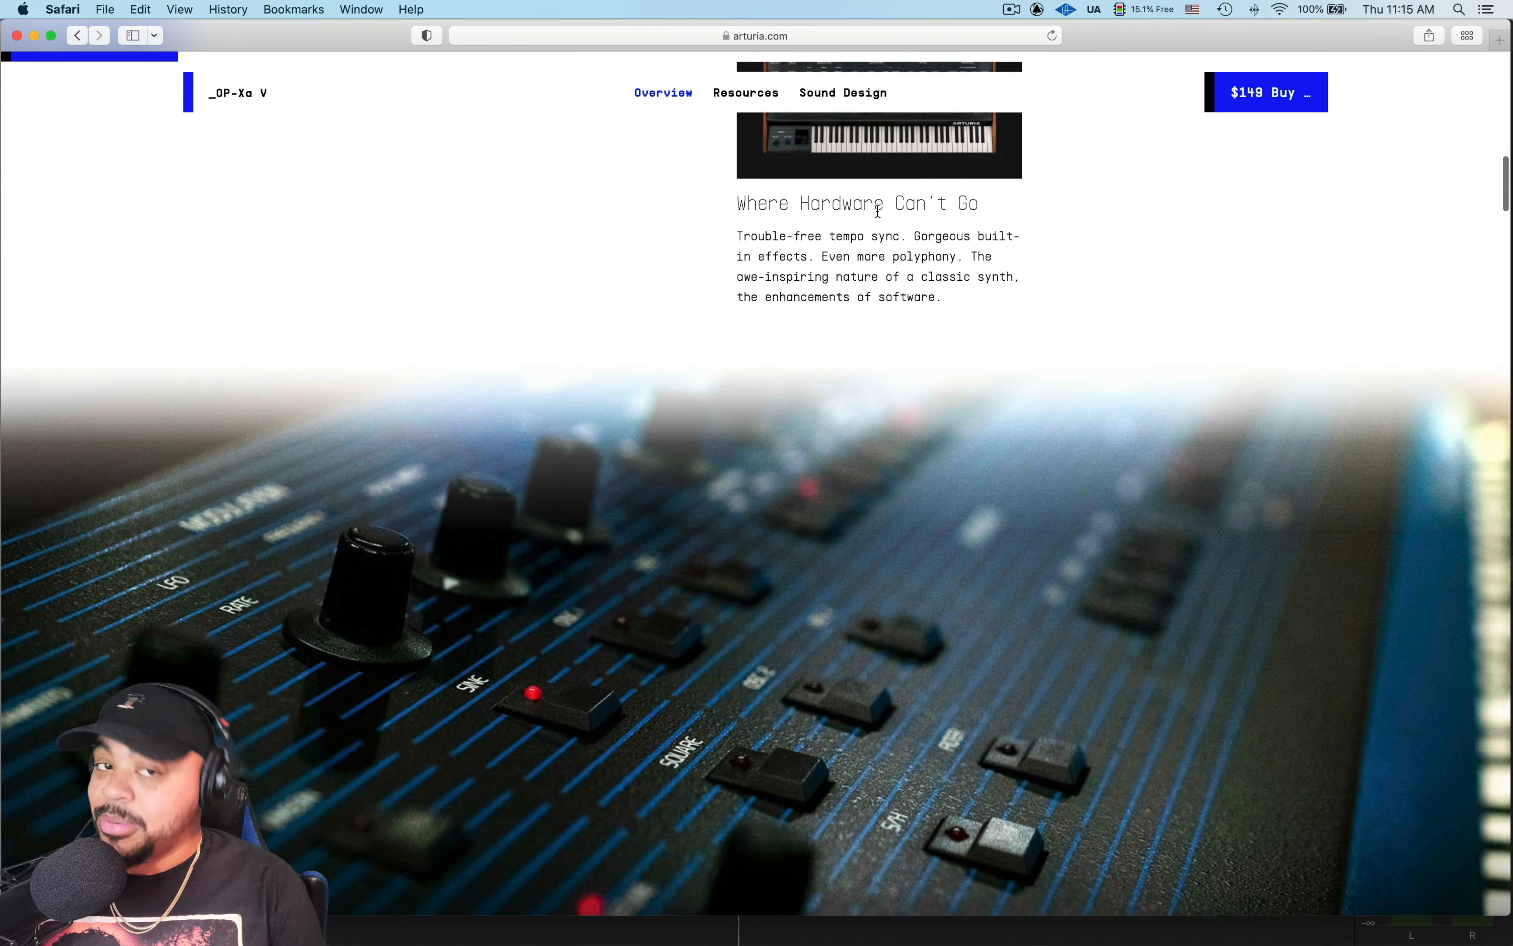
{"action": "scroll", "coordinate": [878, 211], "scroll_direction": "down", "scroll_amount": 1}
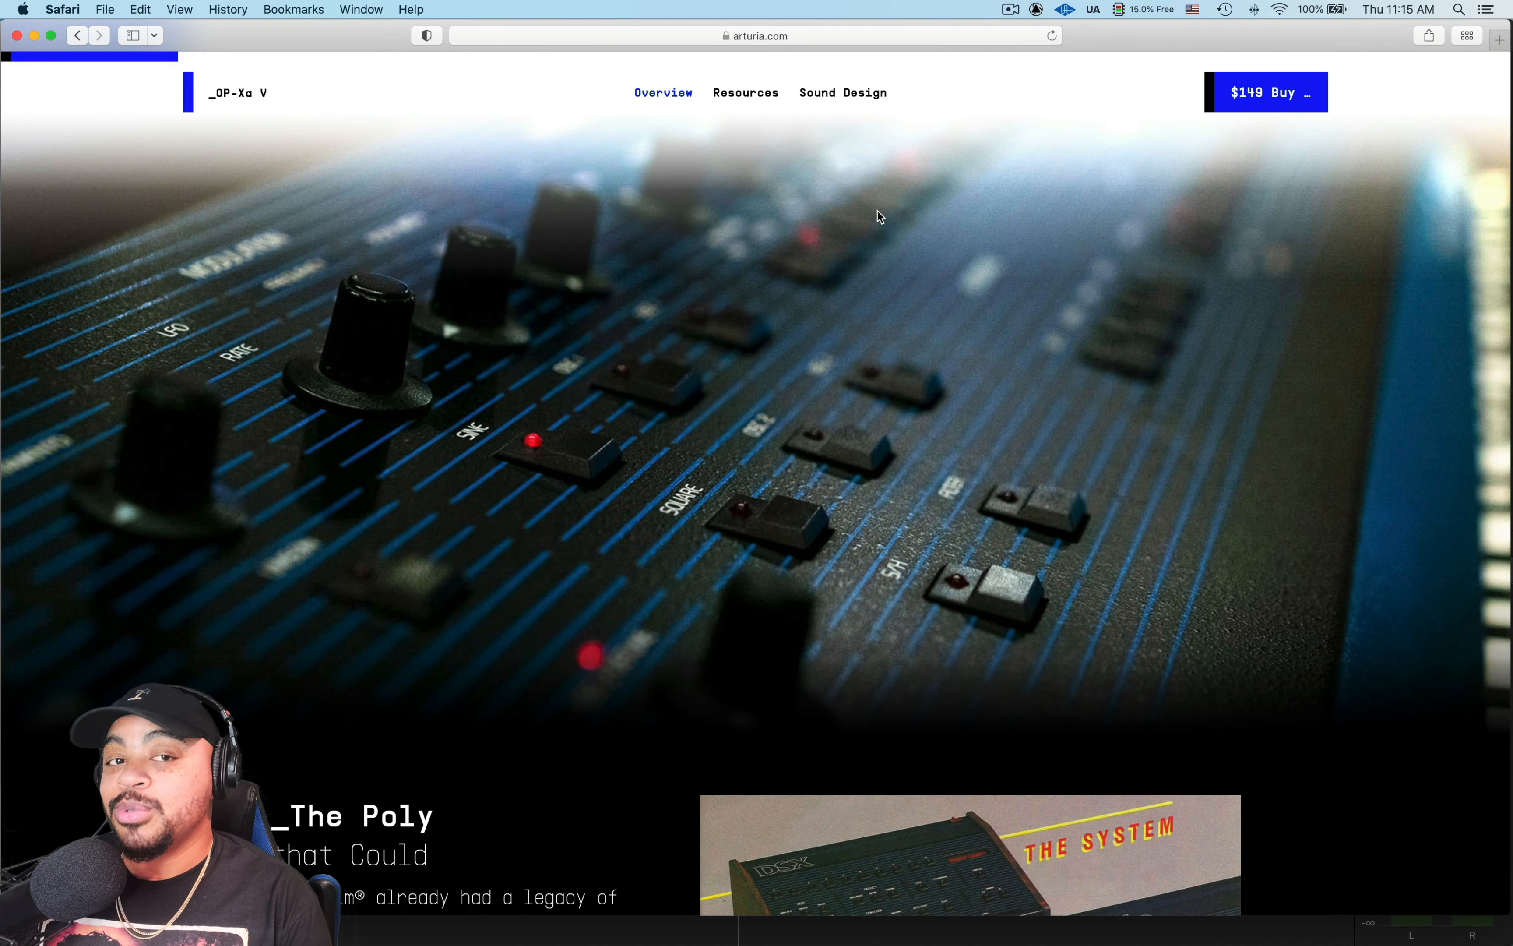
{"action": "scroll", "coordinate": [877, 212], "scroll_direction": "down", "scroll_amount": 12}
{"action": "scroll", "coordinate": [879, 217], "scroll_direction": "down", "scroll_amount": 1}
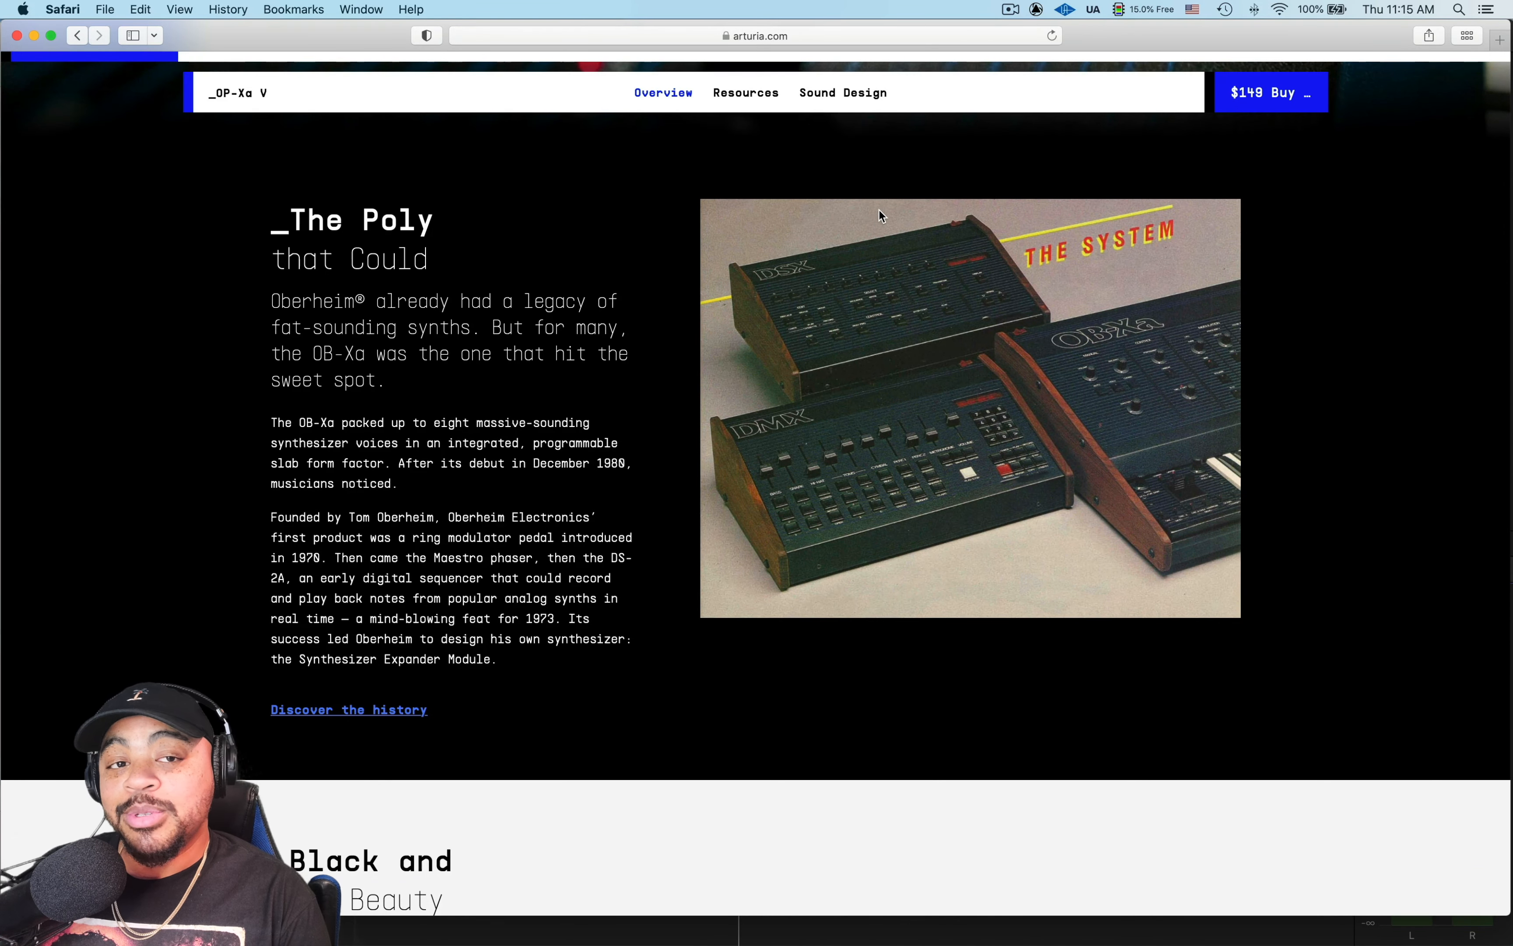
- Review the annotated OP-Xa V front panel, its five feature descriptions and the section on how the instrument was modelled
{"action": "scroll", "coordinate": [880, 216], "scroll_direction": "down", "scroll_amount": 10}
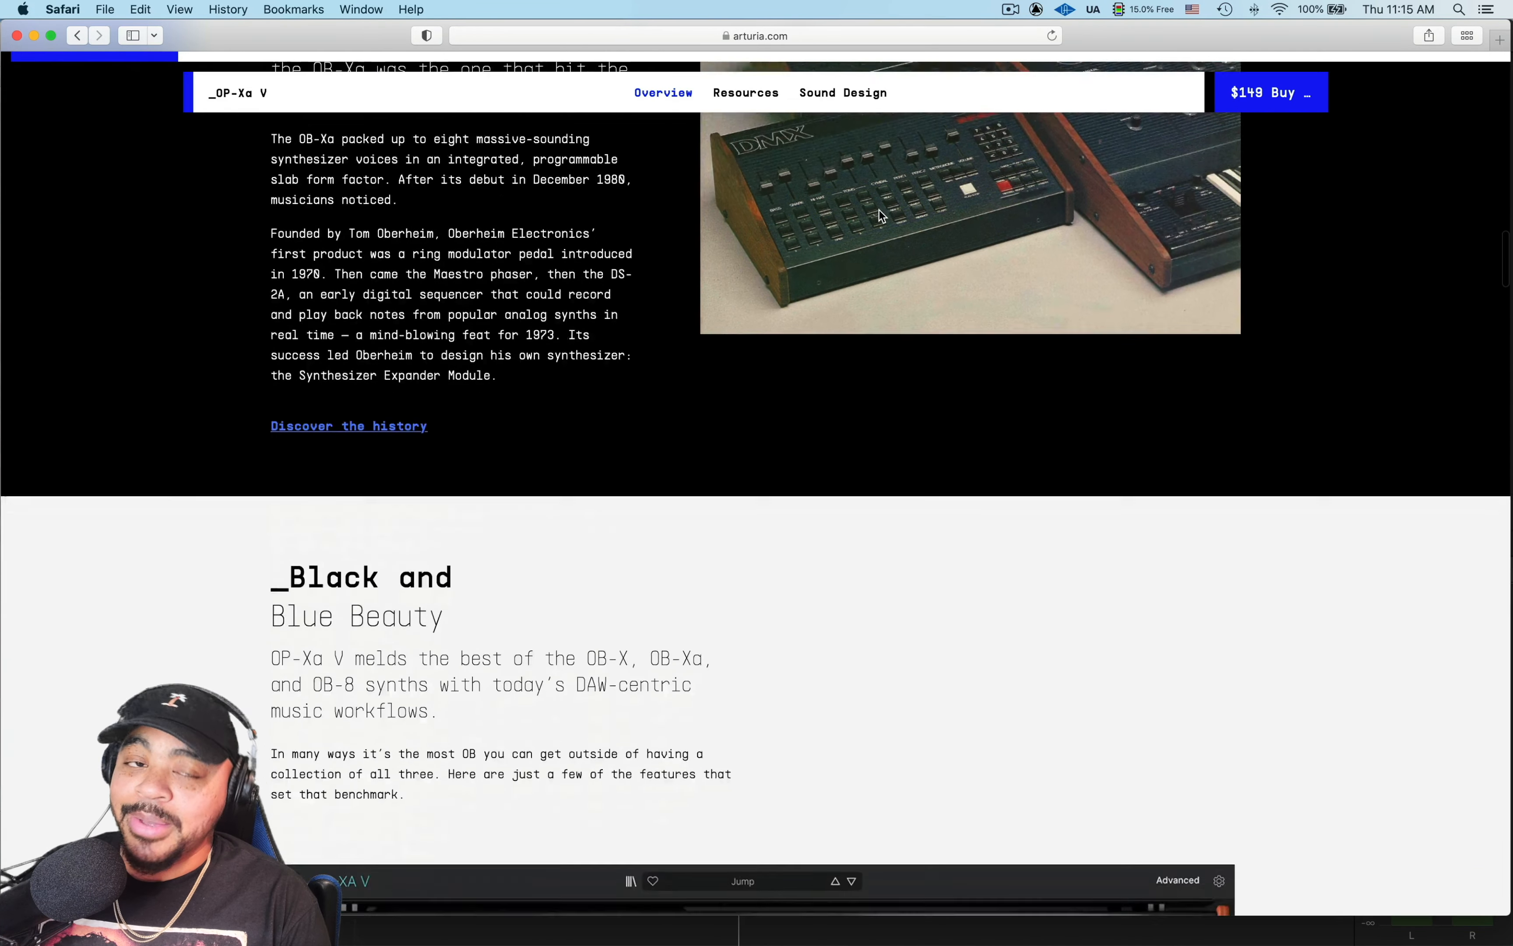
{"action": "scroll", "coordinate": [880, 216], "scroll_direction": "down", "scroll_amount": 7}
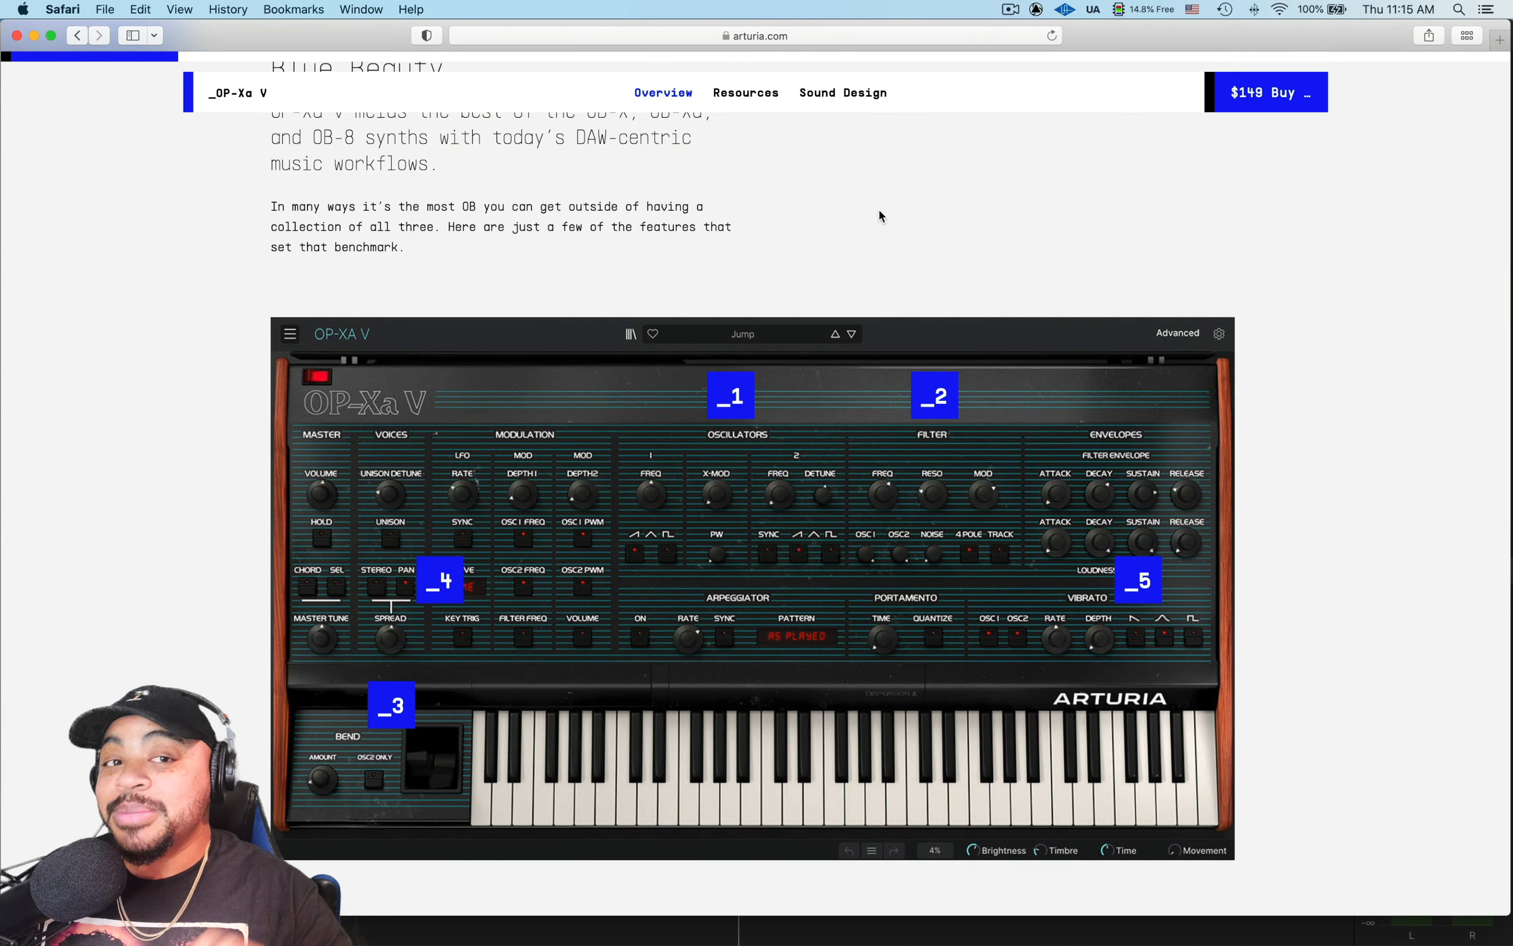
{"action": "scroll", "coordinate": [880, 215], "scroll_direction": "up", "scroll_amount": 2}
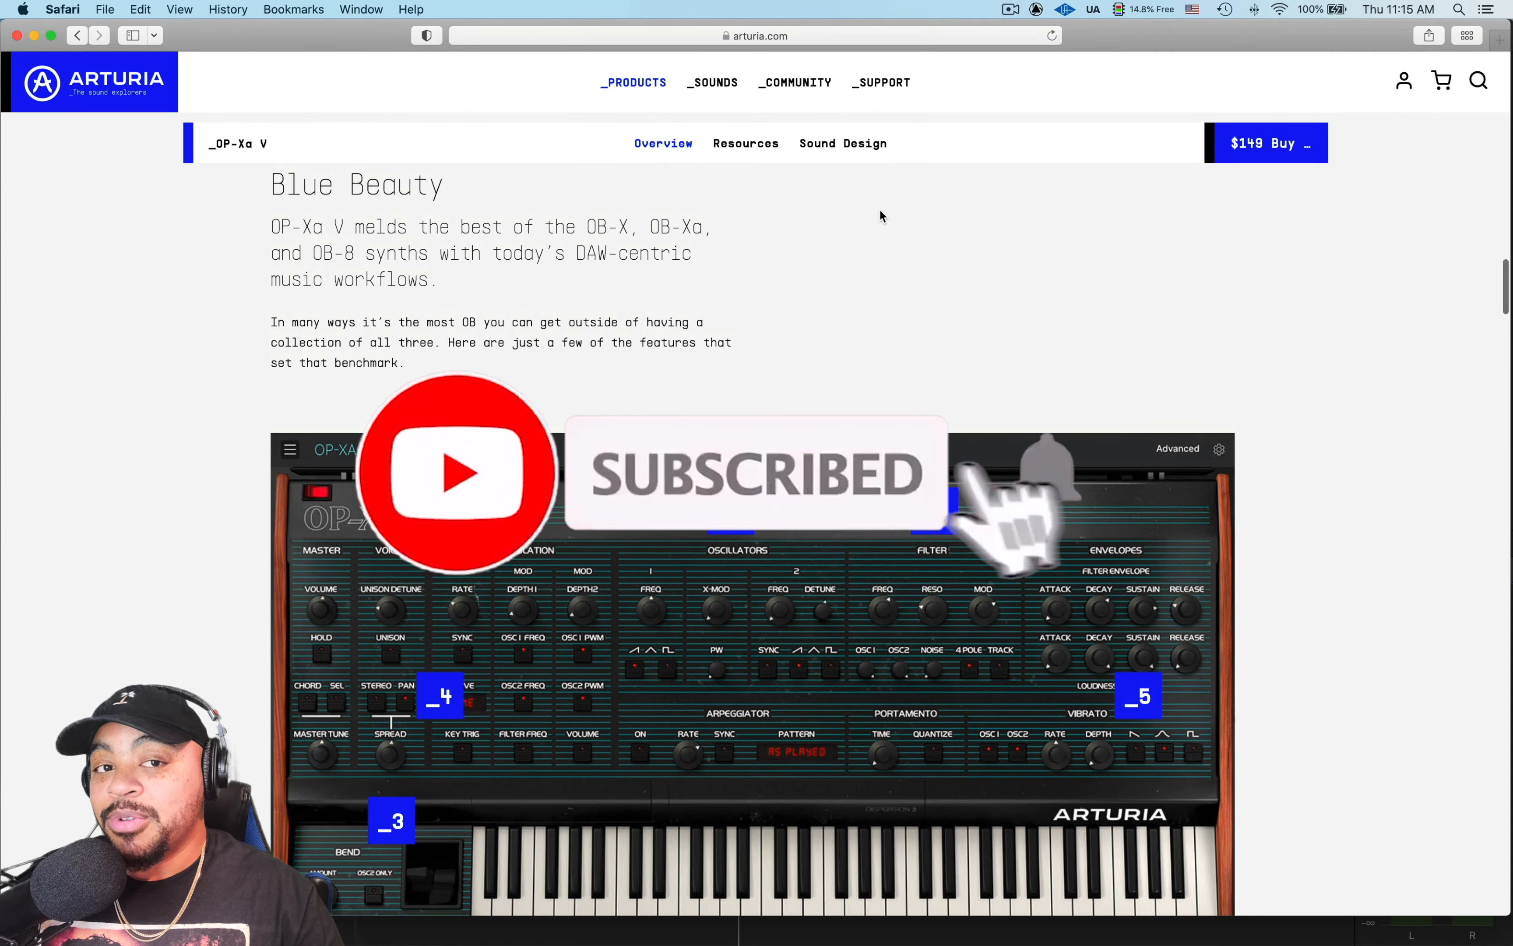
{"action": "scroll", "coordinate": [882, 216], "scroll_direction": "down", "scroll_amount": 12}
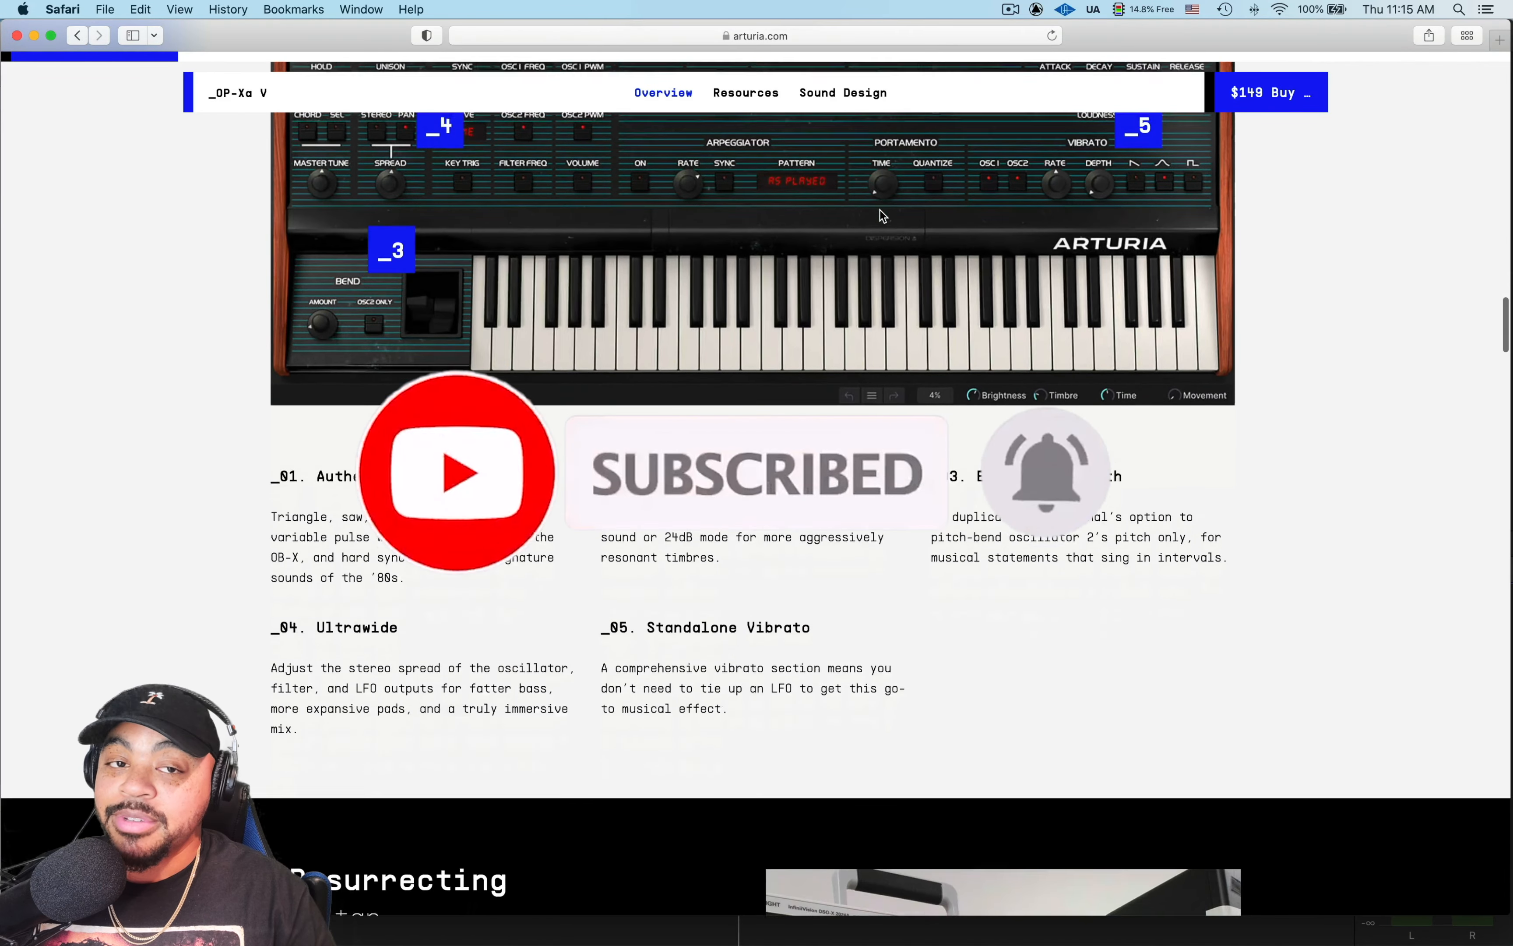
{"action": "scroll", "coordinate": [881, 216], "scroll_direction": "down", "scroll_amount": 2}
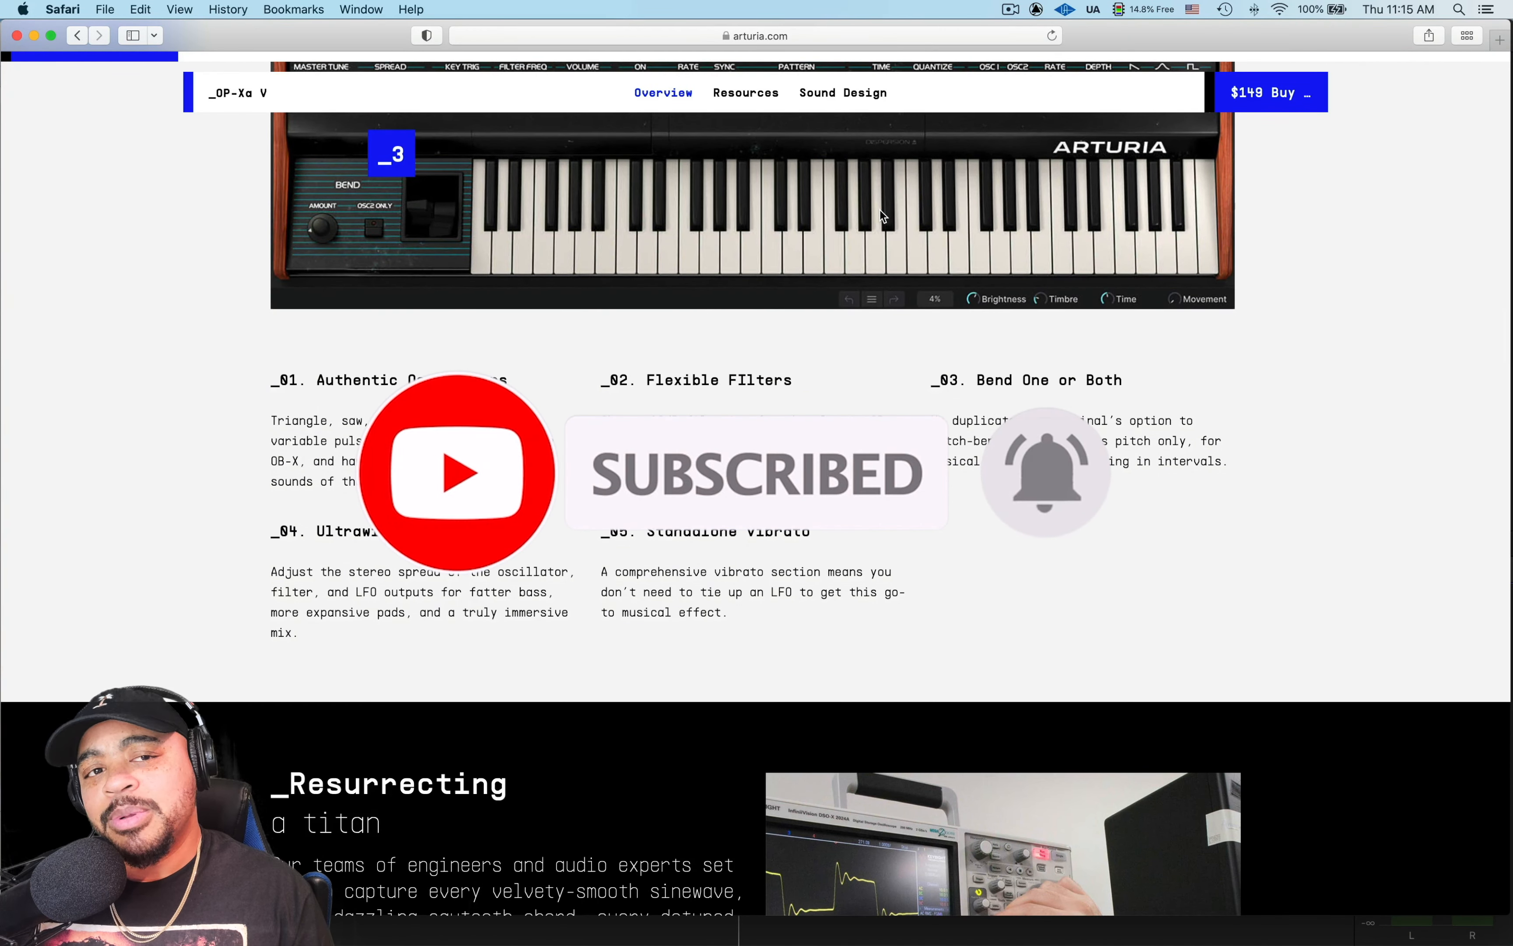
{"action": "scroll", "coordinate": [880, 211], "scroll_direction": "down", "scroll_amount": 7}
{"action": "scroll", "coordinate": [879, 216], "scroll_direction": "down", "scroll_amount": 8}
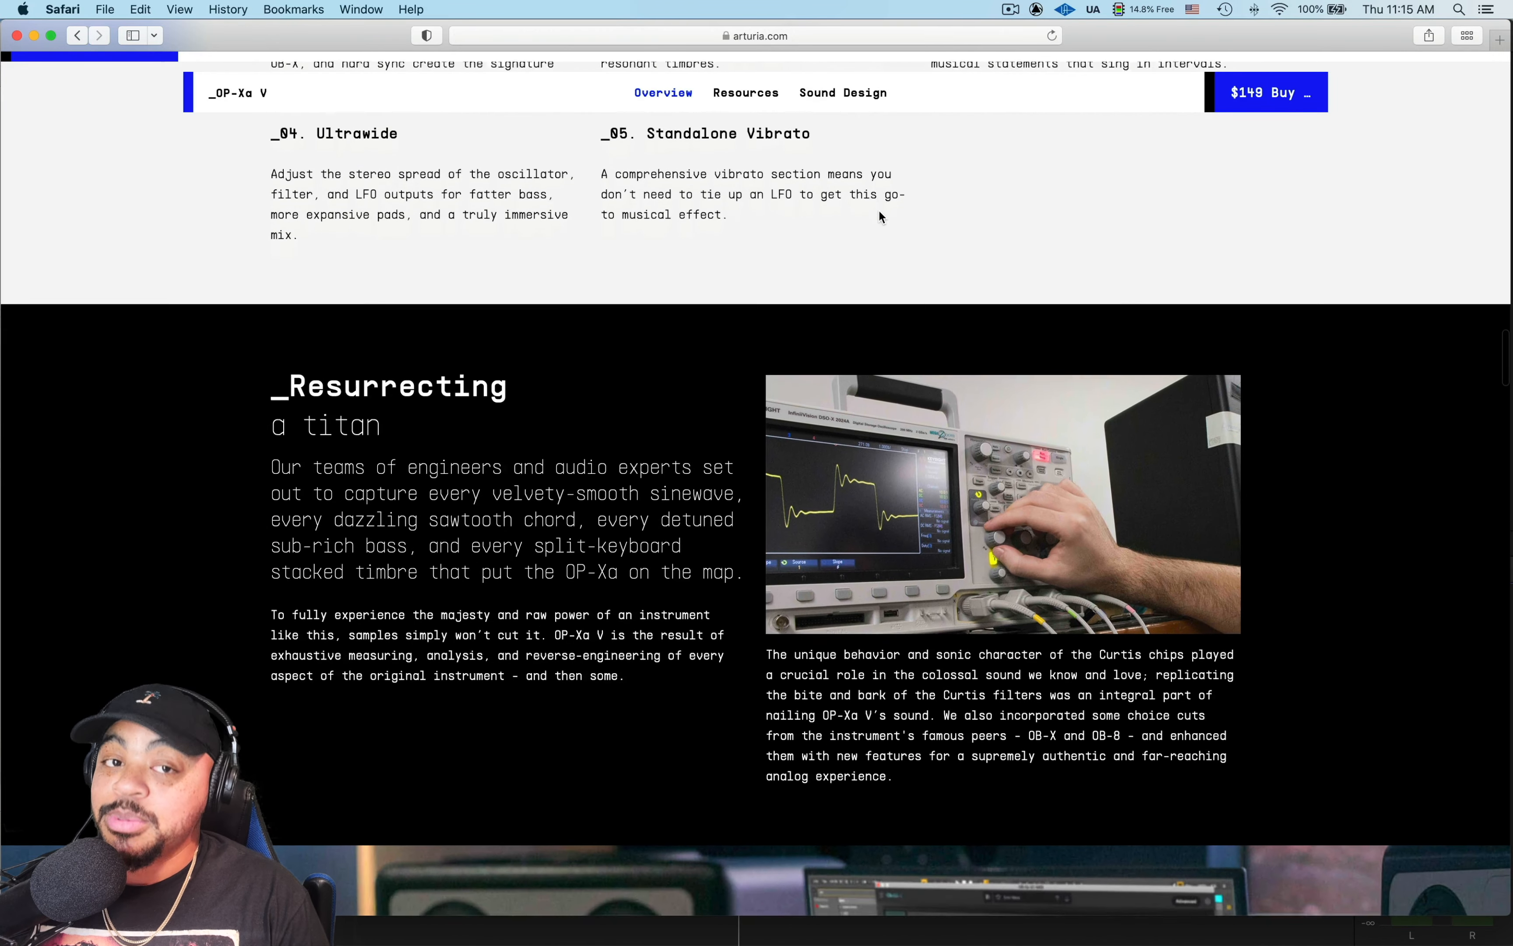
{"action": "scroll", "coordinate": [879, 216], "scroll_direction": "down", "scroll_amount": 8}
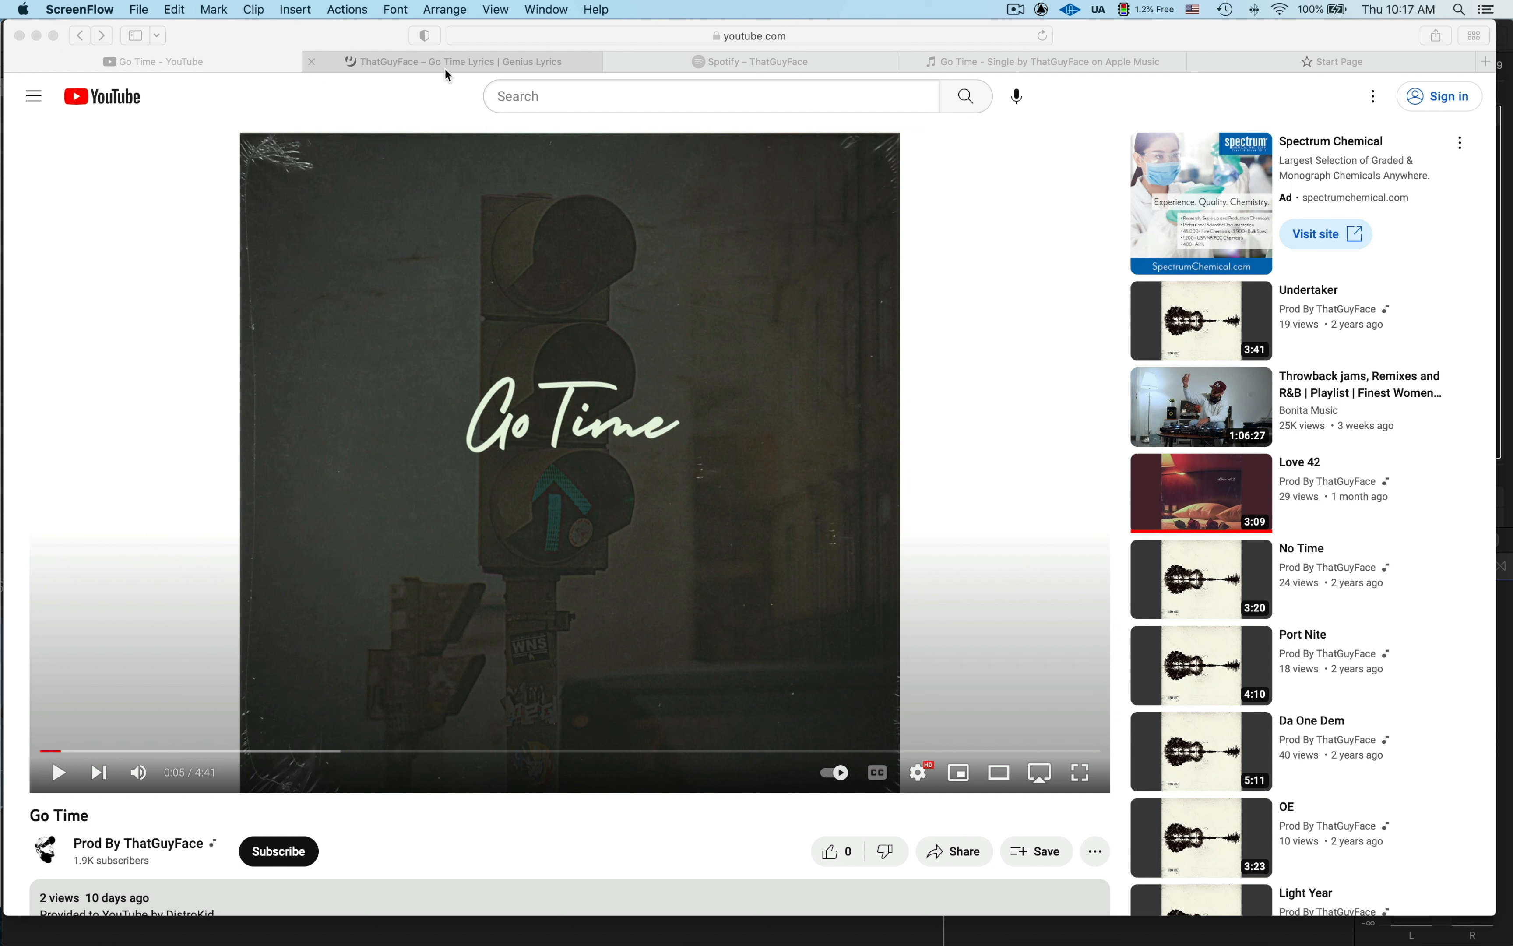
- View the open Genius lyrics and Apple Music pages for the single Go Time and the artist's Spotify profile
{"action": "left_click", "coordinate": [448, 66]}
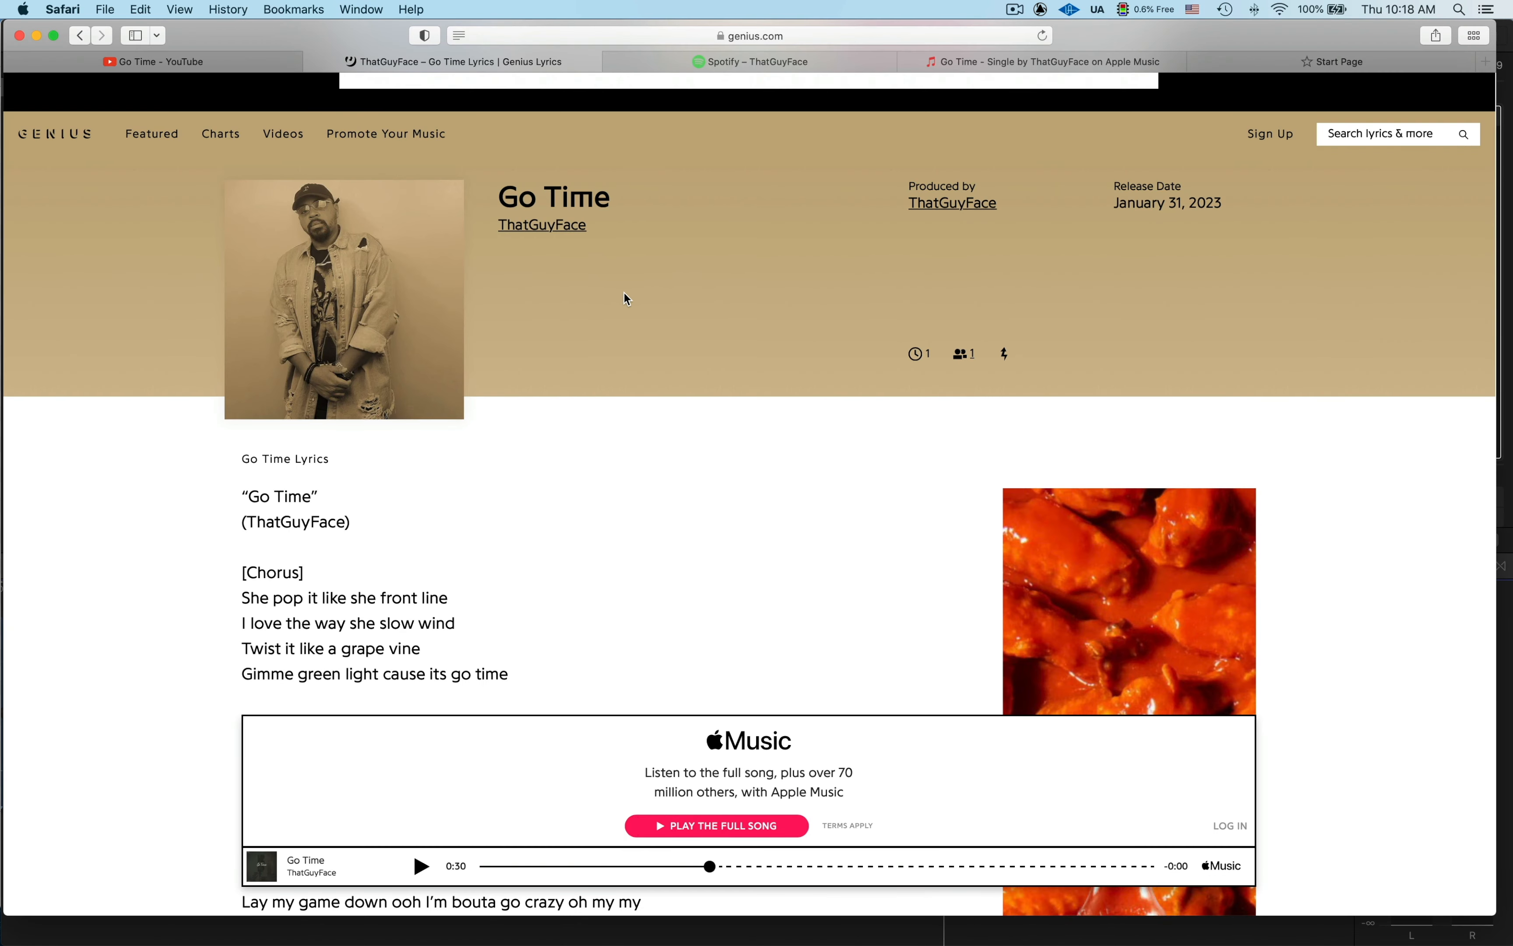
{"action": "left_click", "coordinate": [751, 62]}
{"action": "left_click", "coordinate": [1067, 63]}
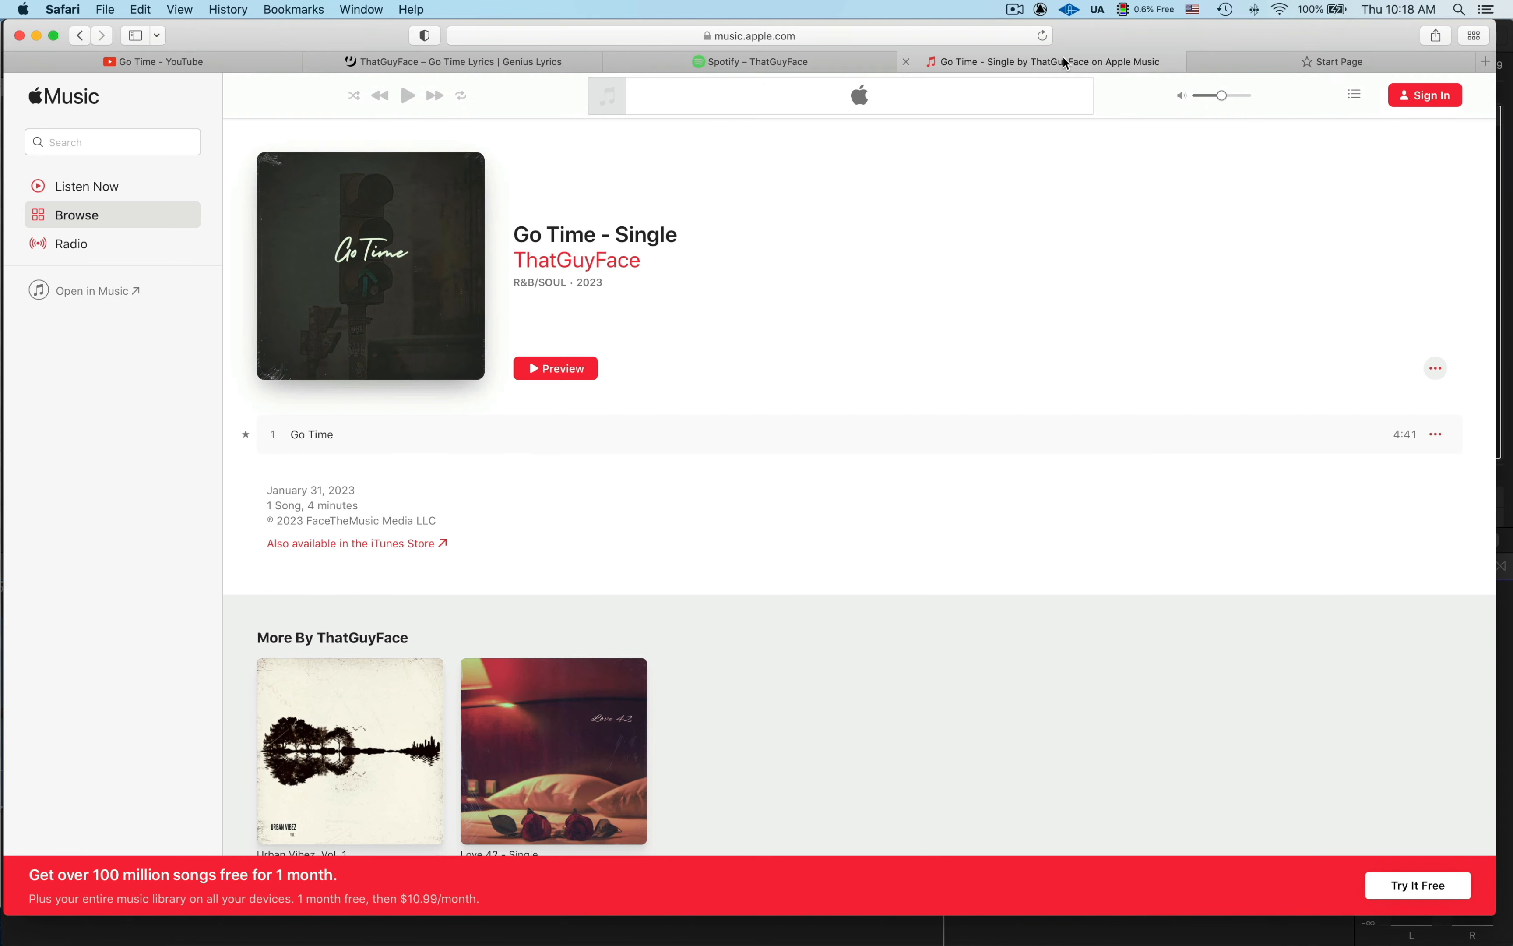
{"action": "left_click", "coordinate": [751, 61]}
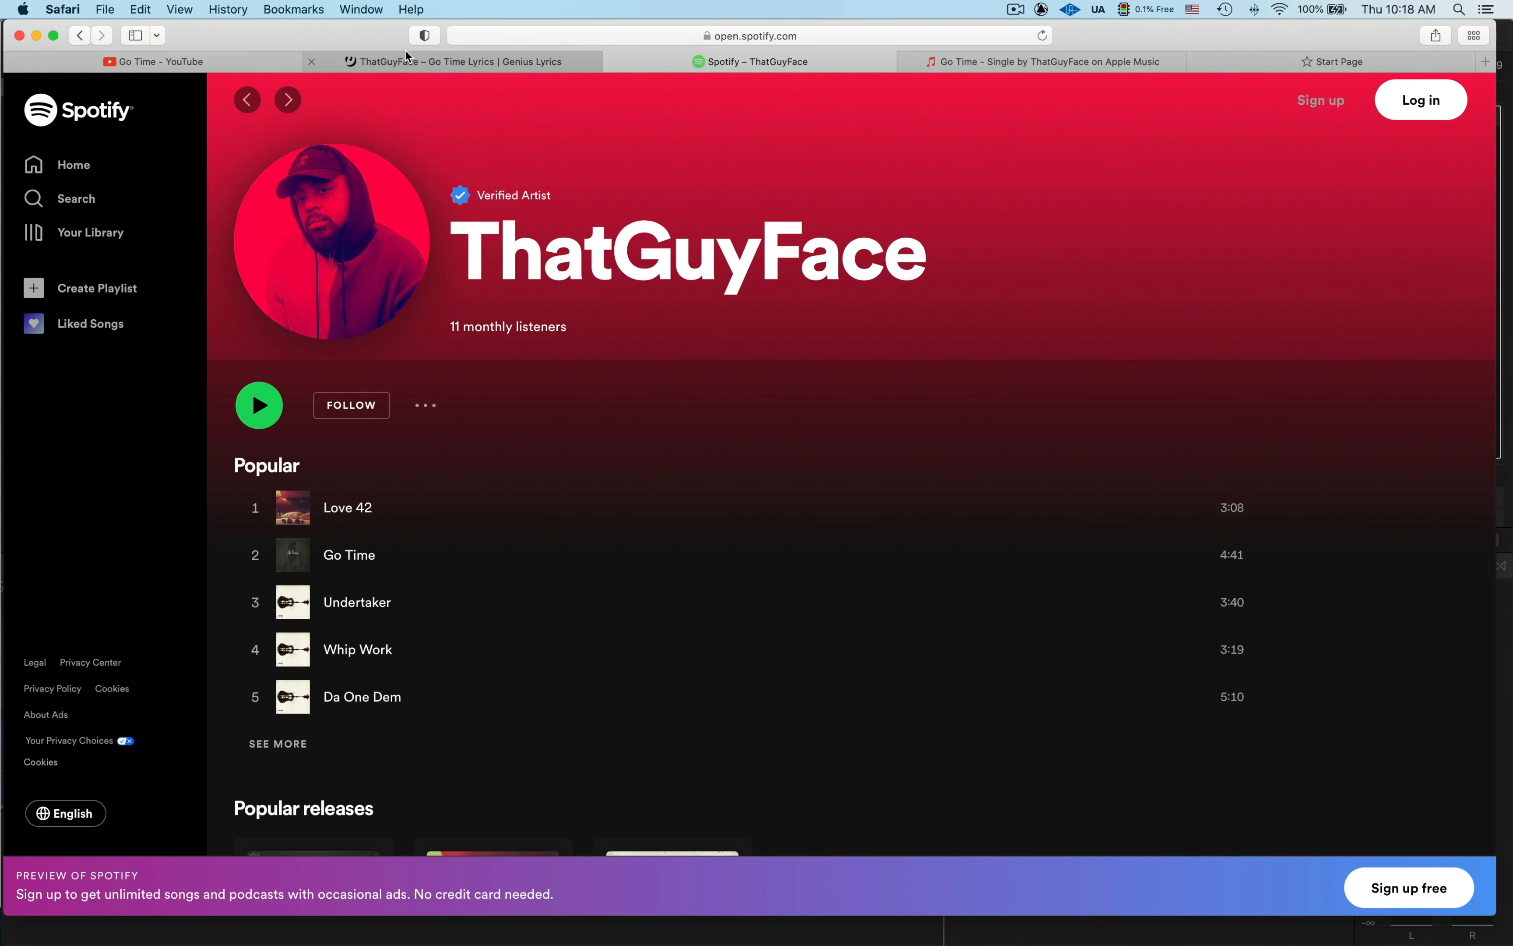
{"action": "left_click", "coordinate": [388, 63]}
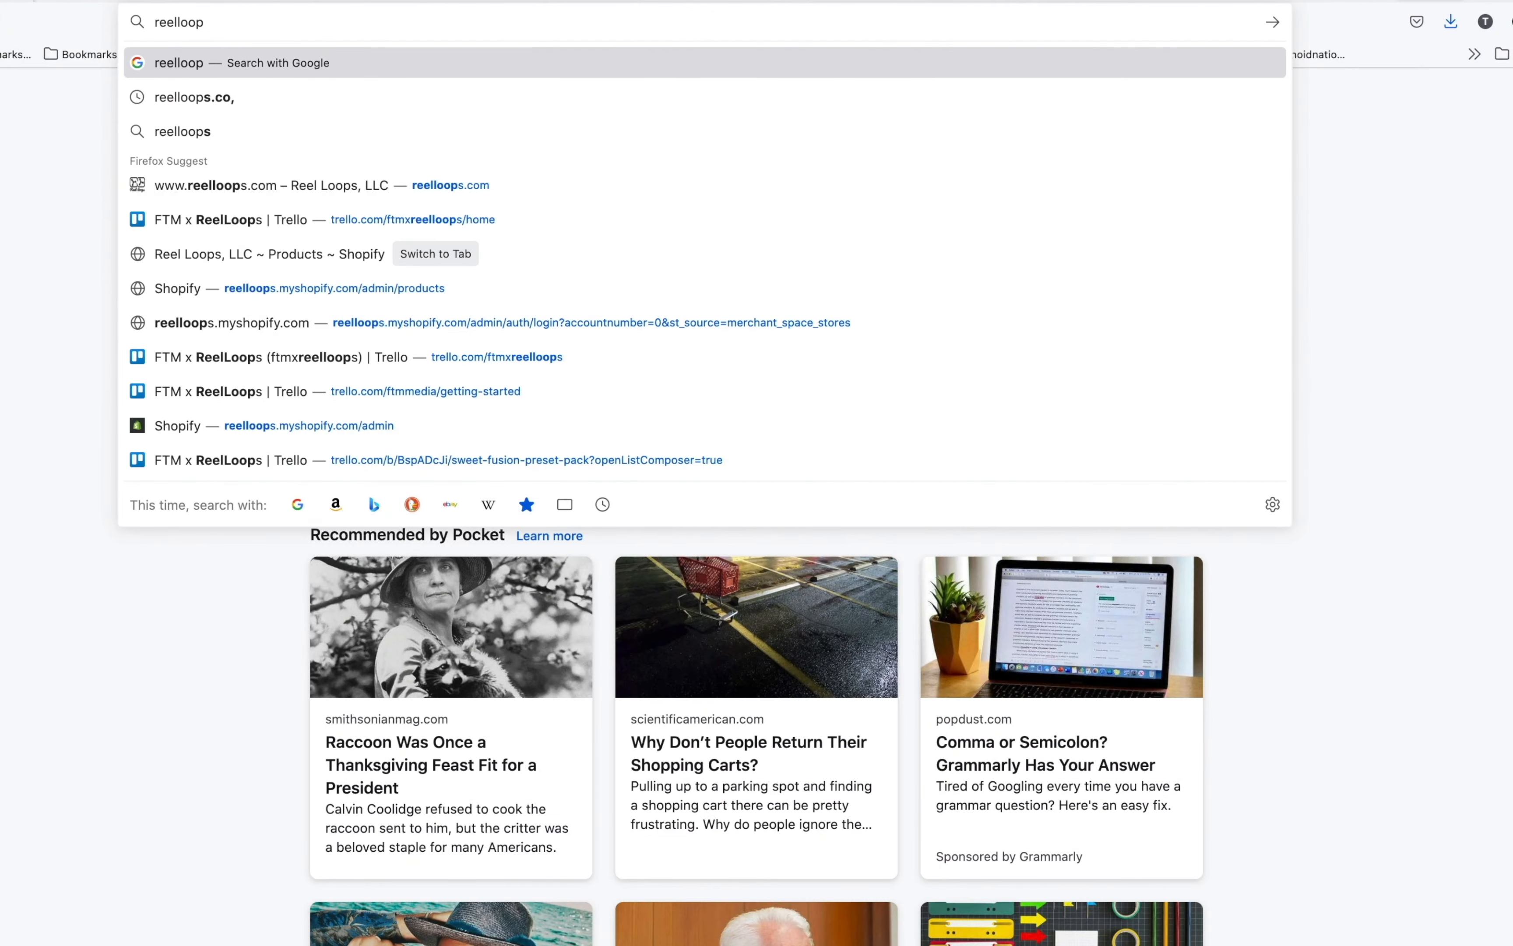
- Go to the website reelloops.com
{"action": "type", "text": "s.com"}
{"action": "key", "text": "Return"}
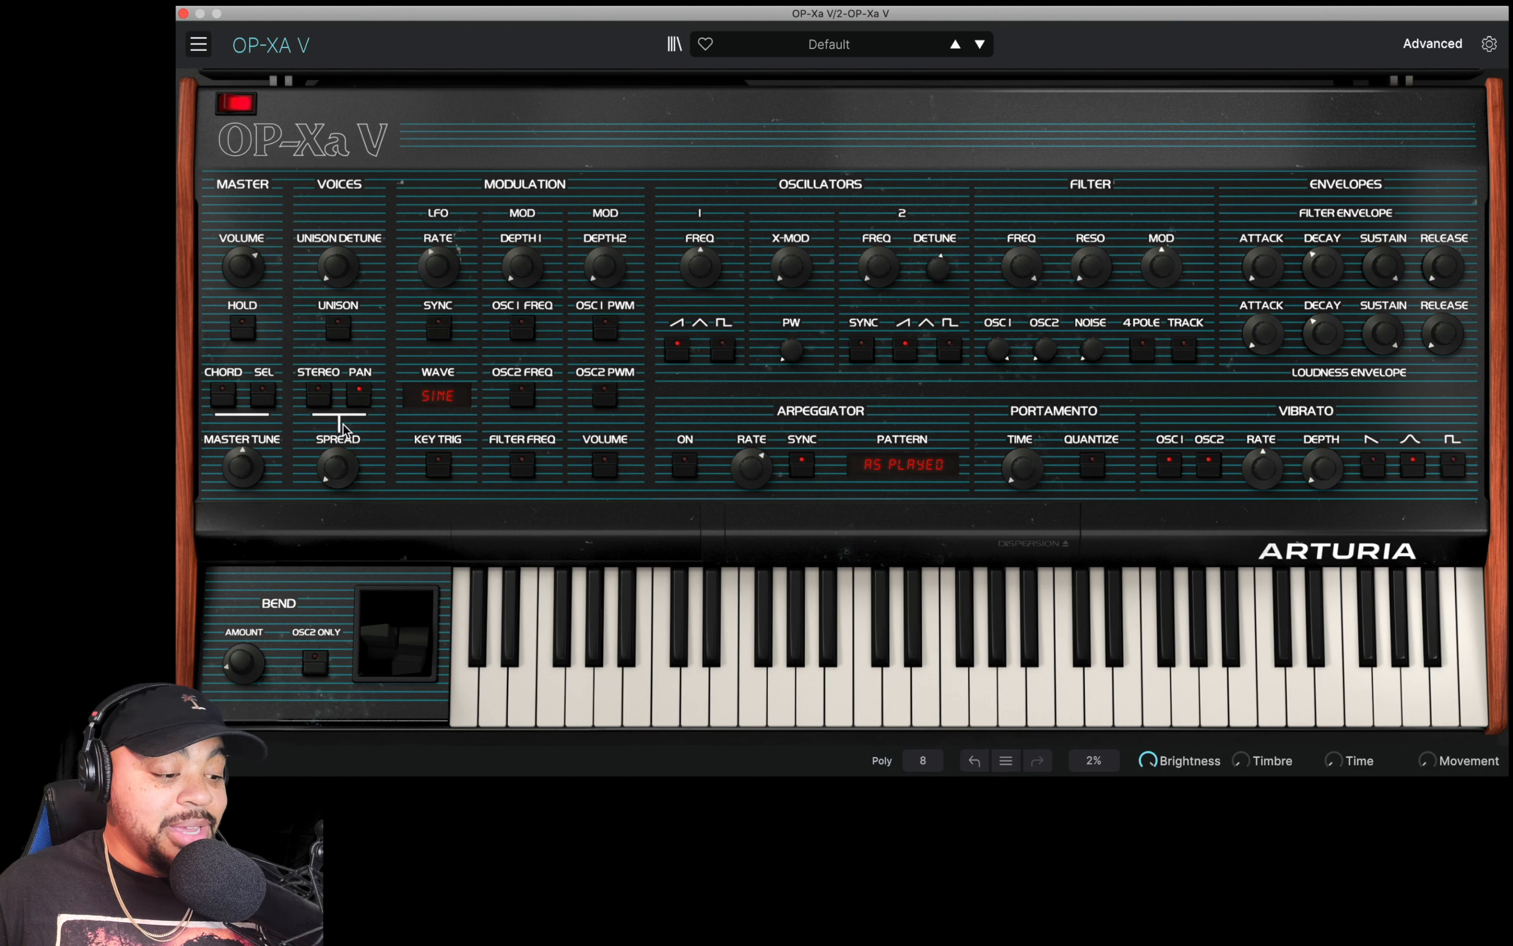
- Set the voice spread mode to Stereo with its trimmer section open, comparing it with Pan mode, and try the bend lever
{"action": "left_click", "coordinate": [318, 395]}
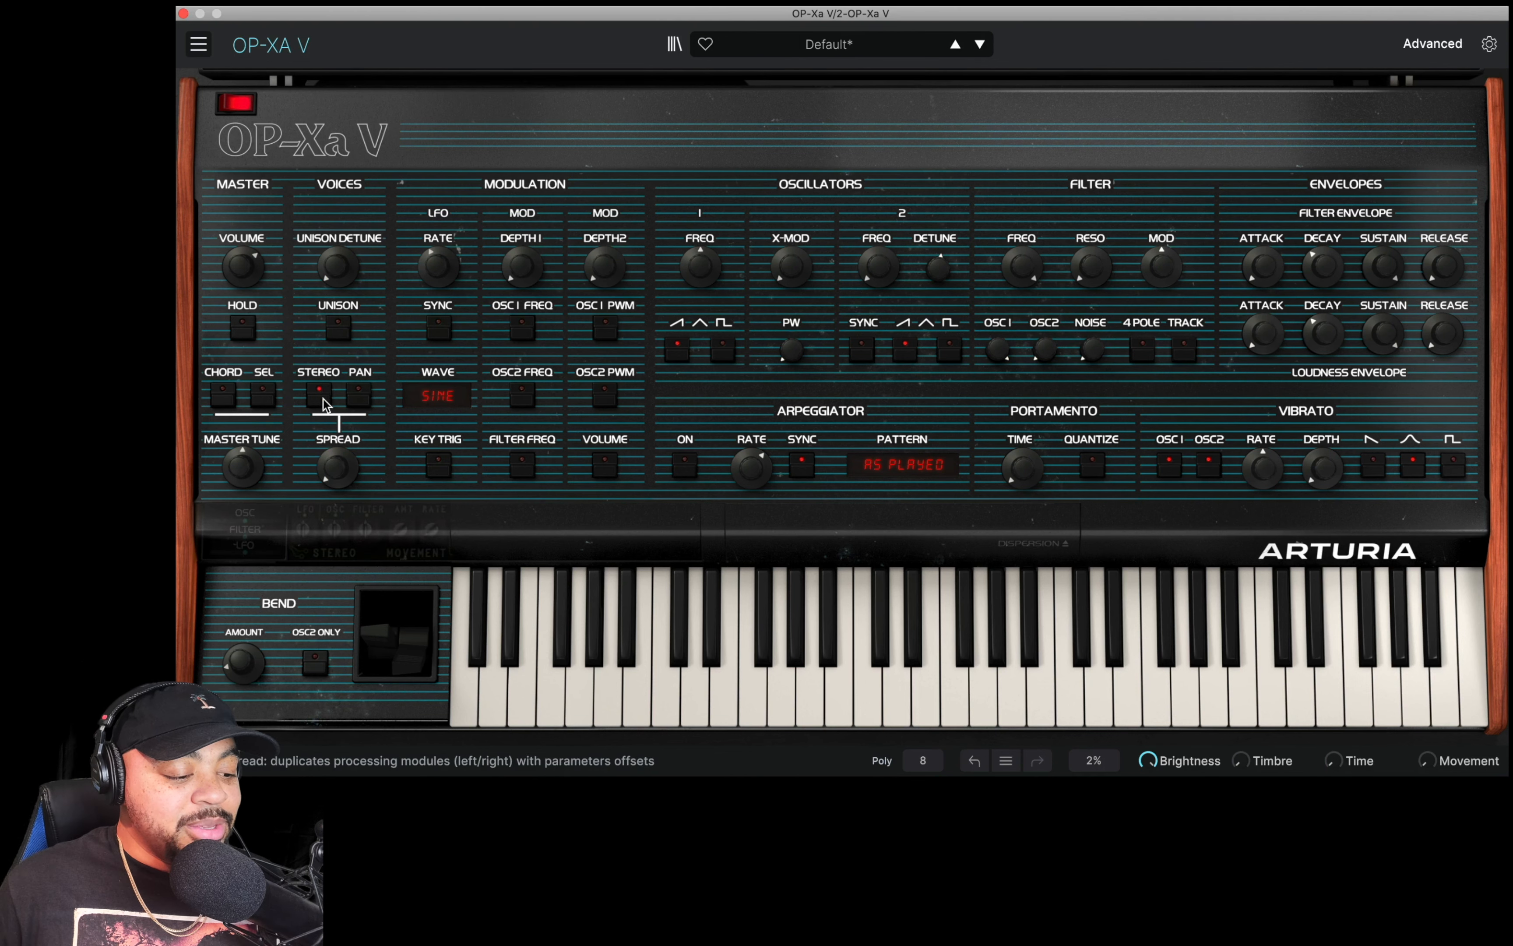
{"action": "left_click", "coordinate": [314, 539]}
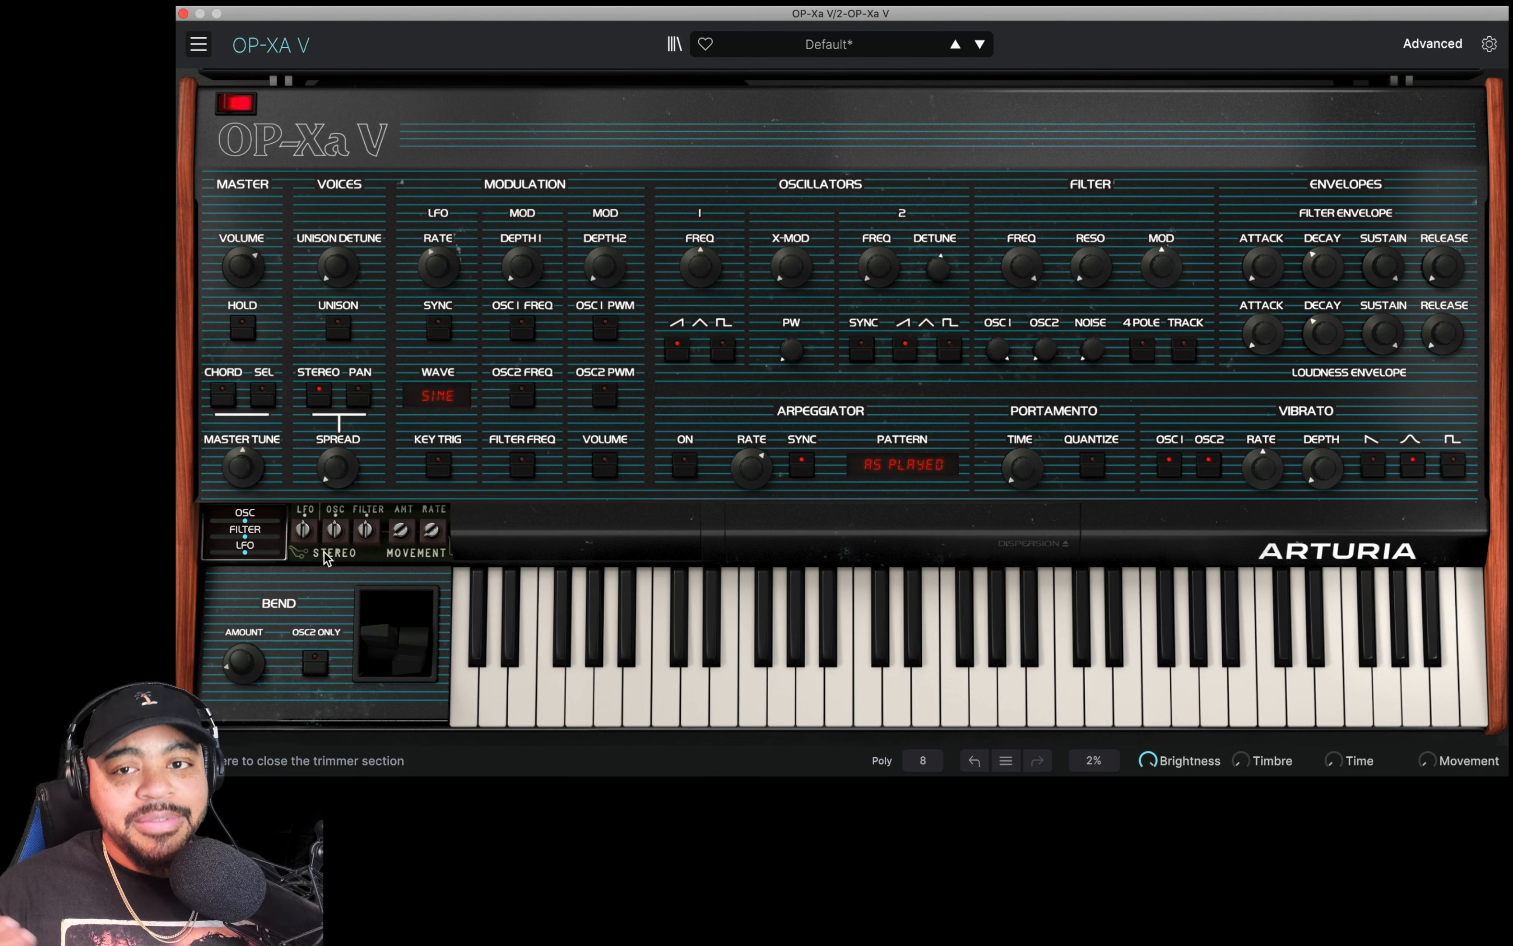
{"action": "left_click", "coordinate": [360, 394]}
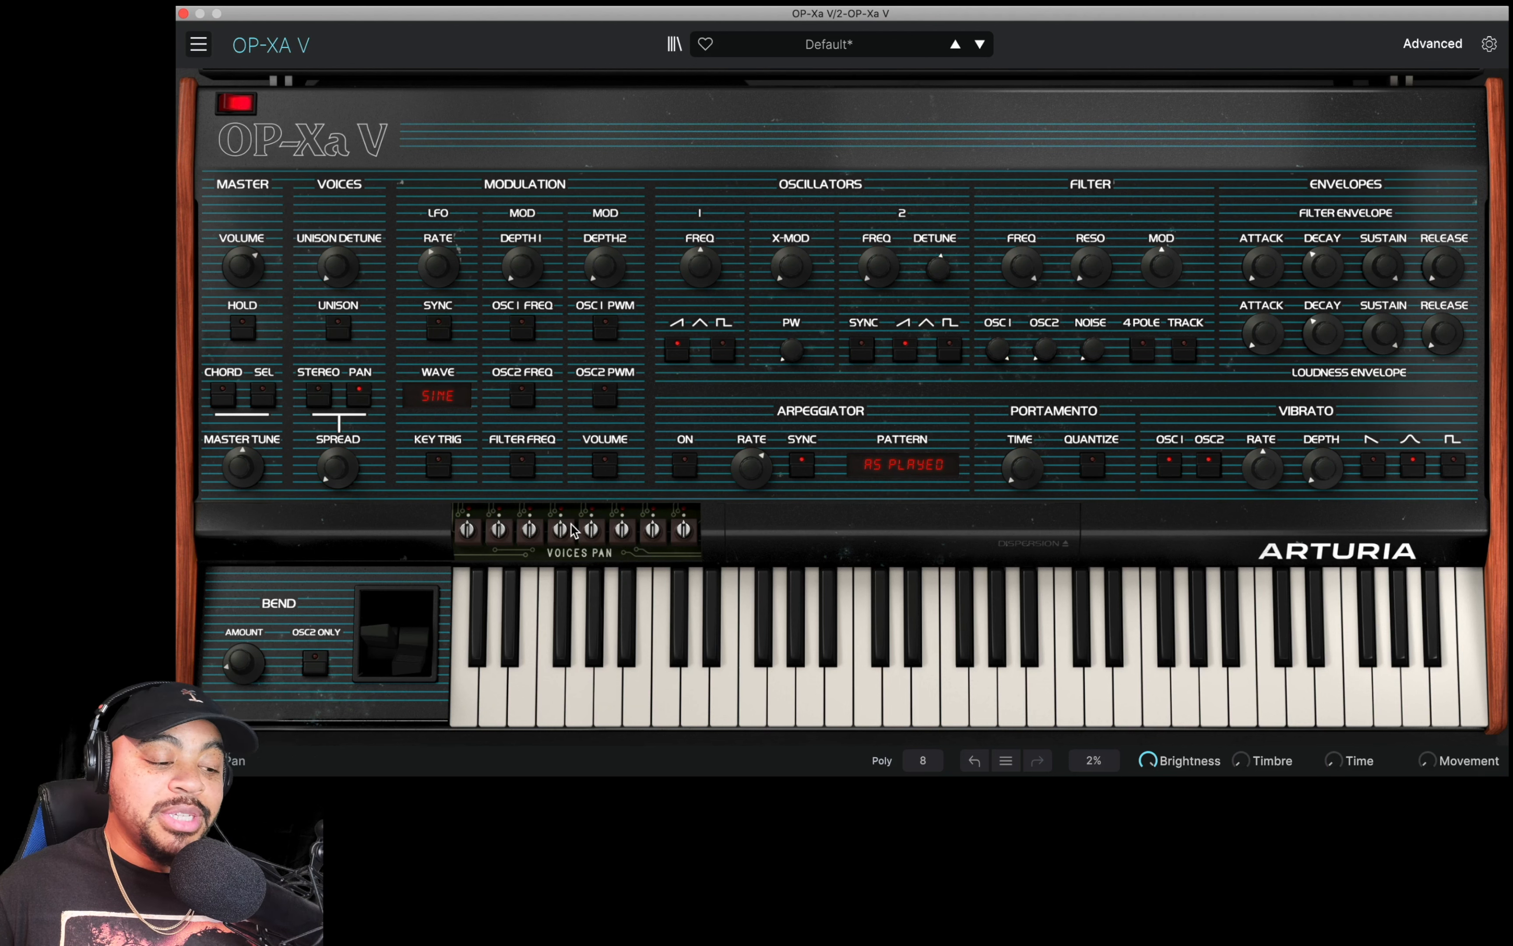
{"action": "left_click", "coordinate": [317, 396]}
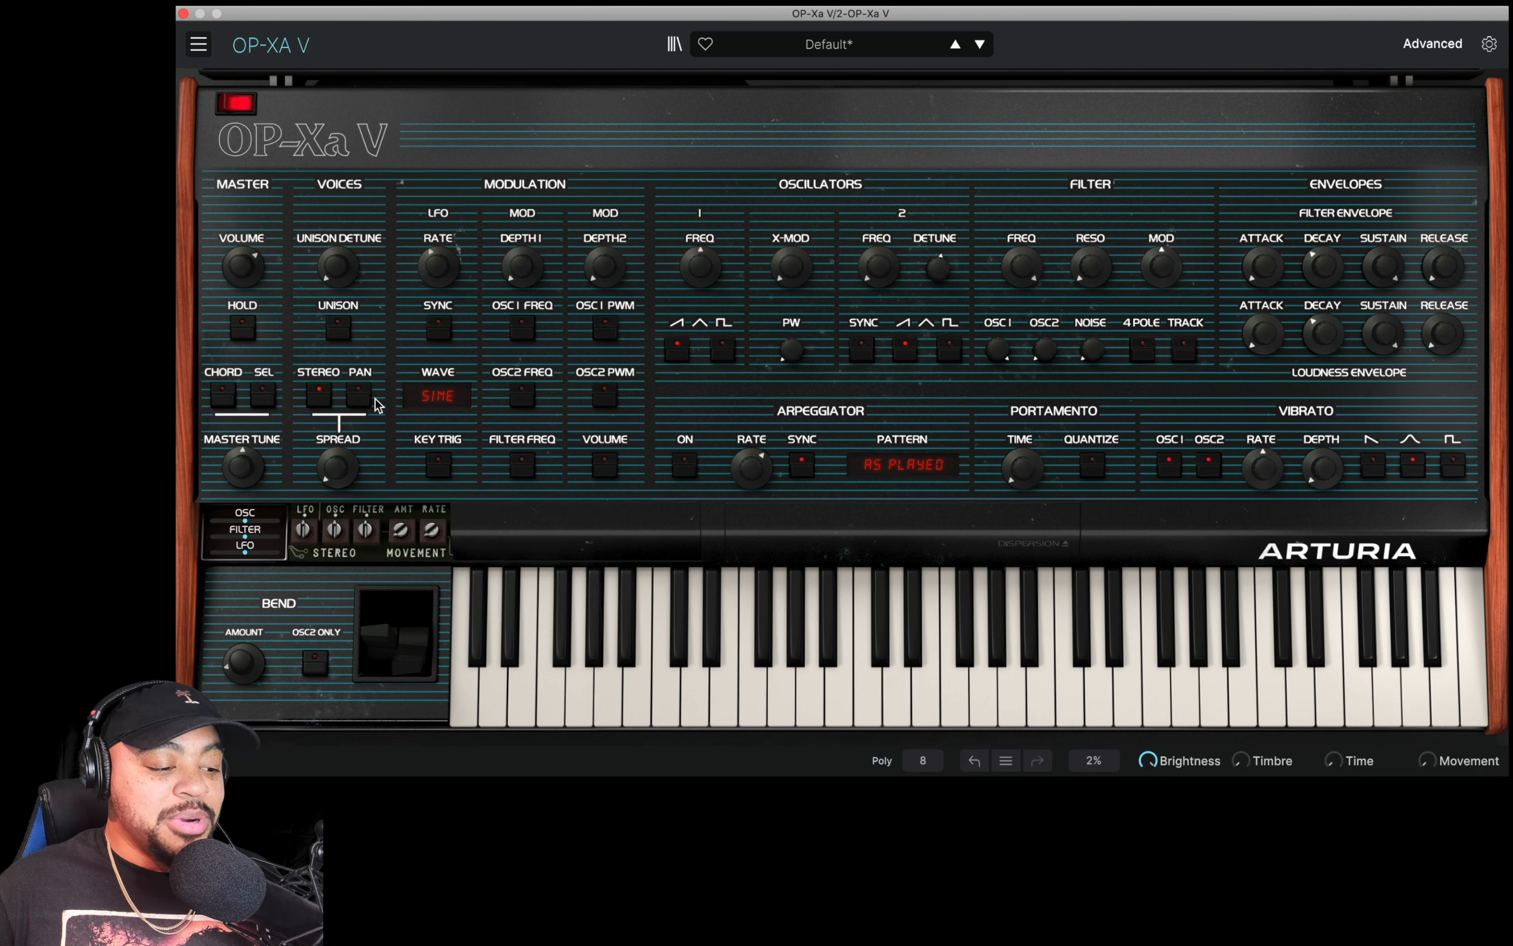
{"action": "left_click", "coordinate": [360, 394]}
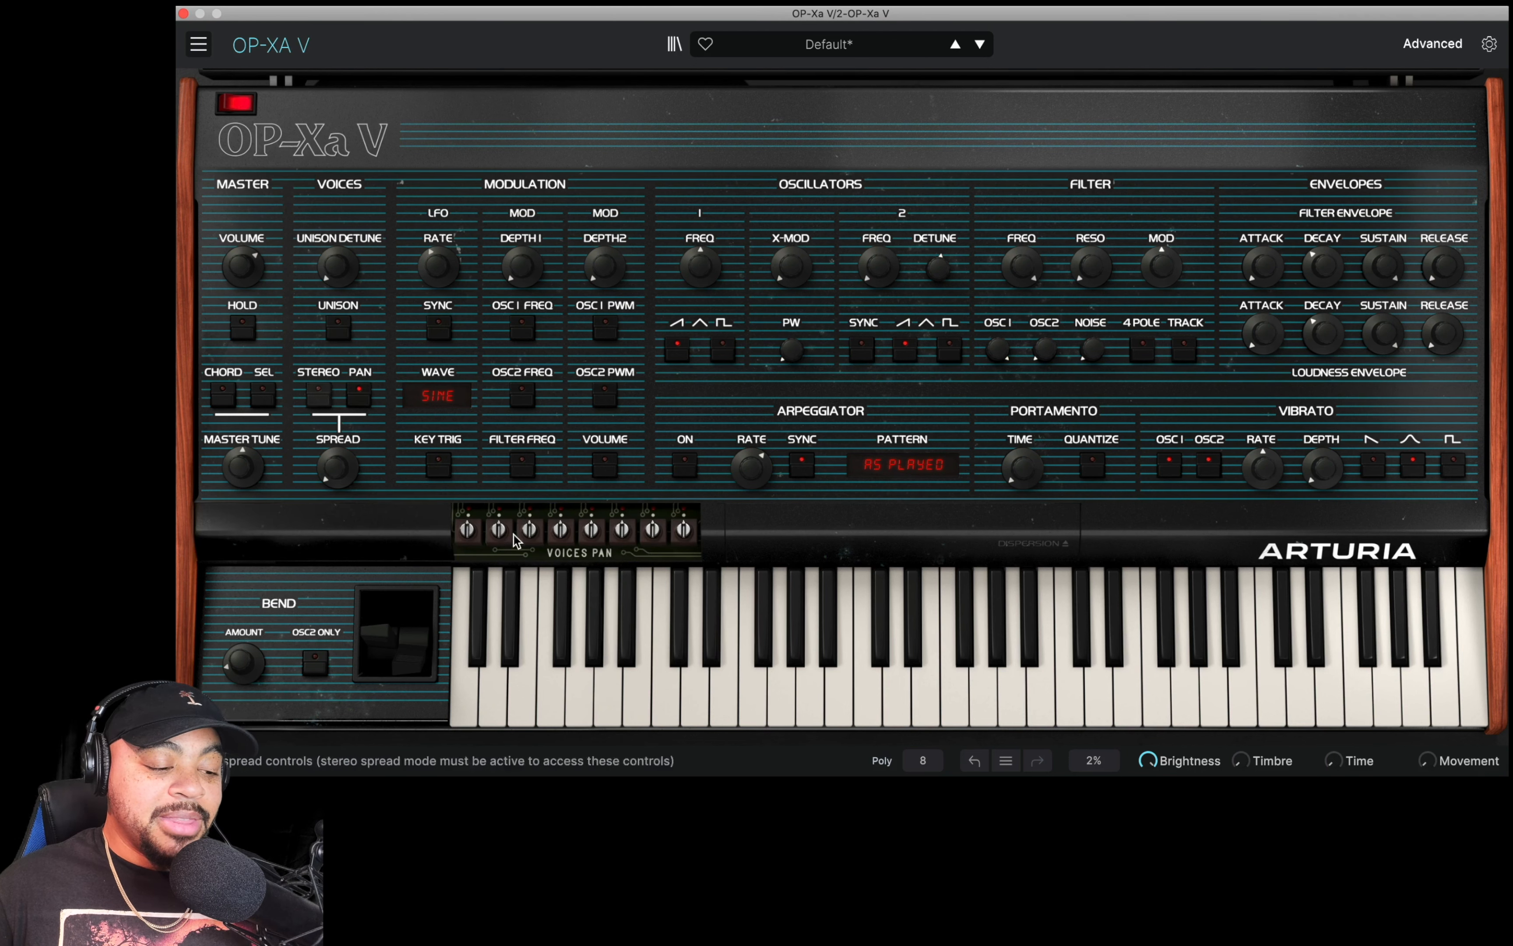
{"action": "left_click", "coordinate": [318, 394]}
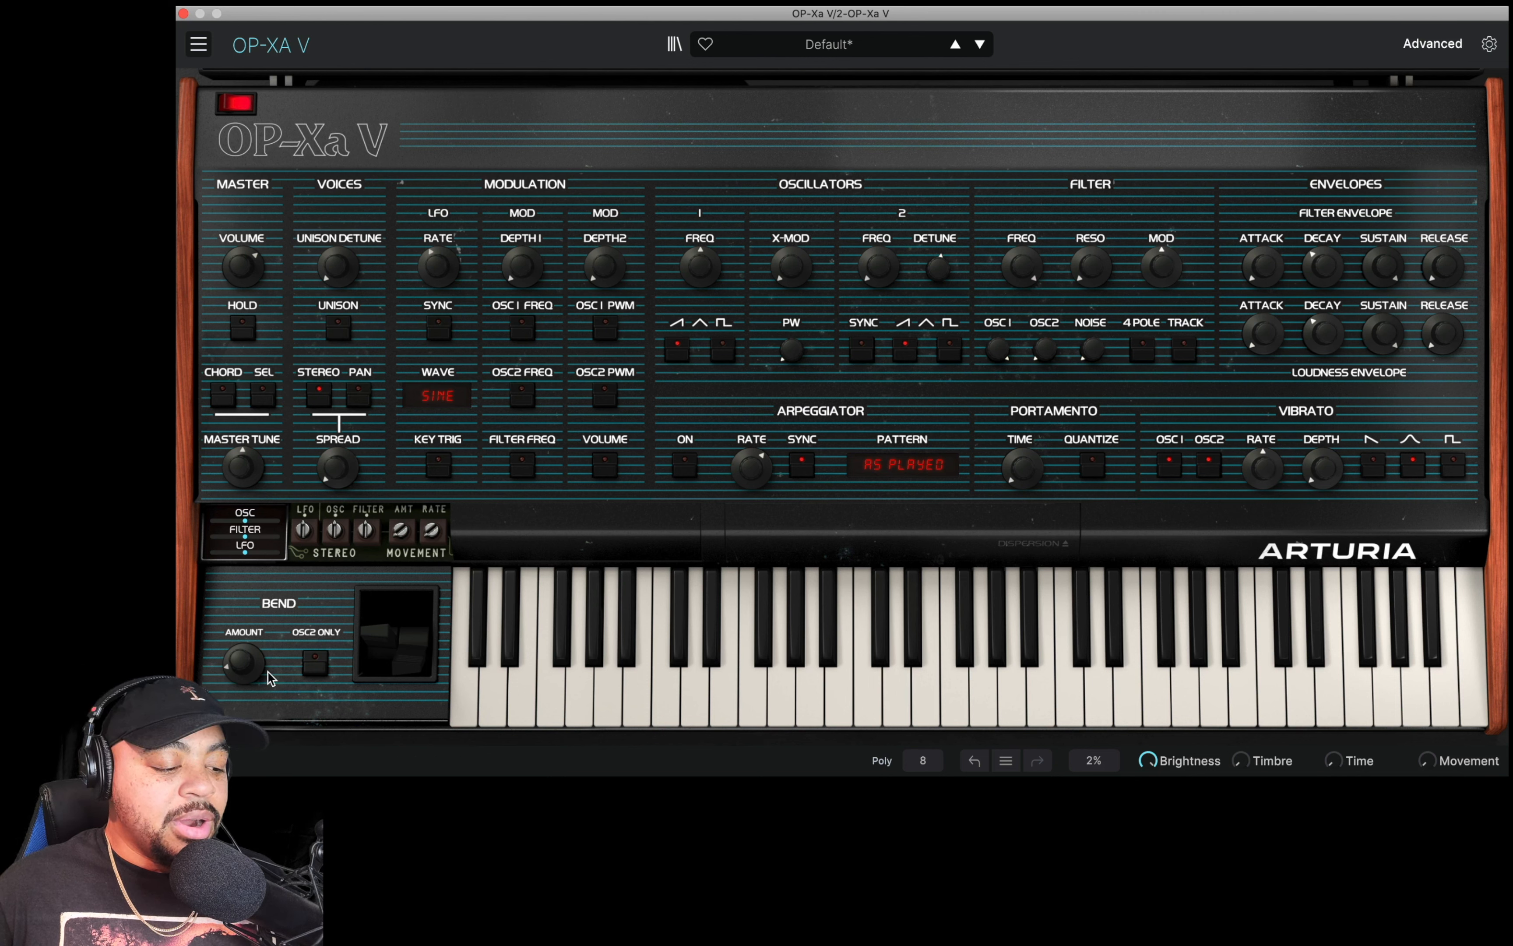
{"action": "left_click_drag", "start_coordinate": [379, 635], "coordinate": [420, 661]}
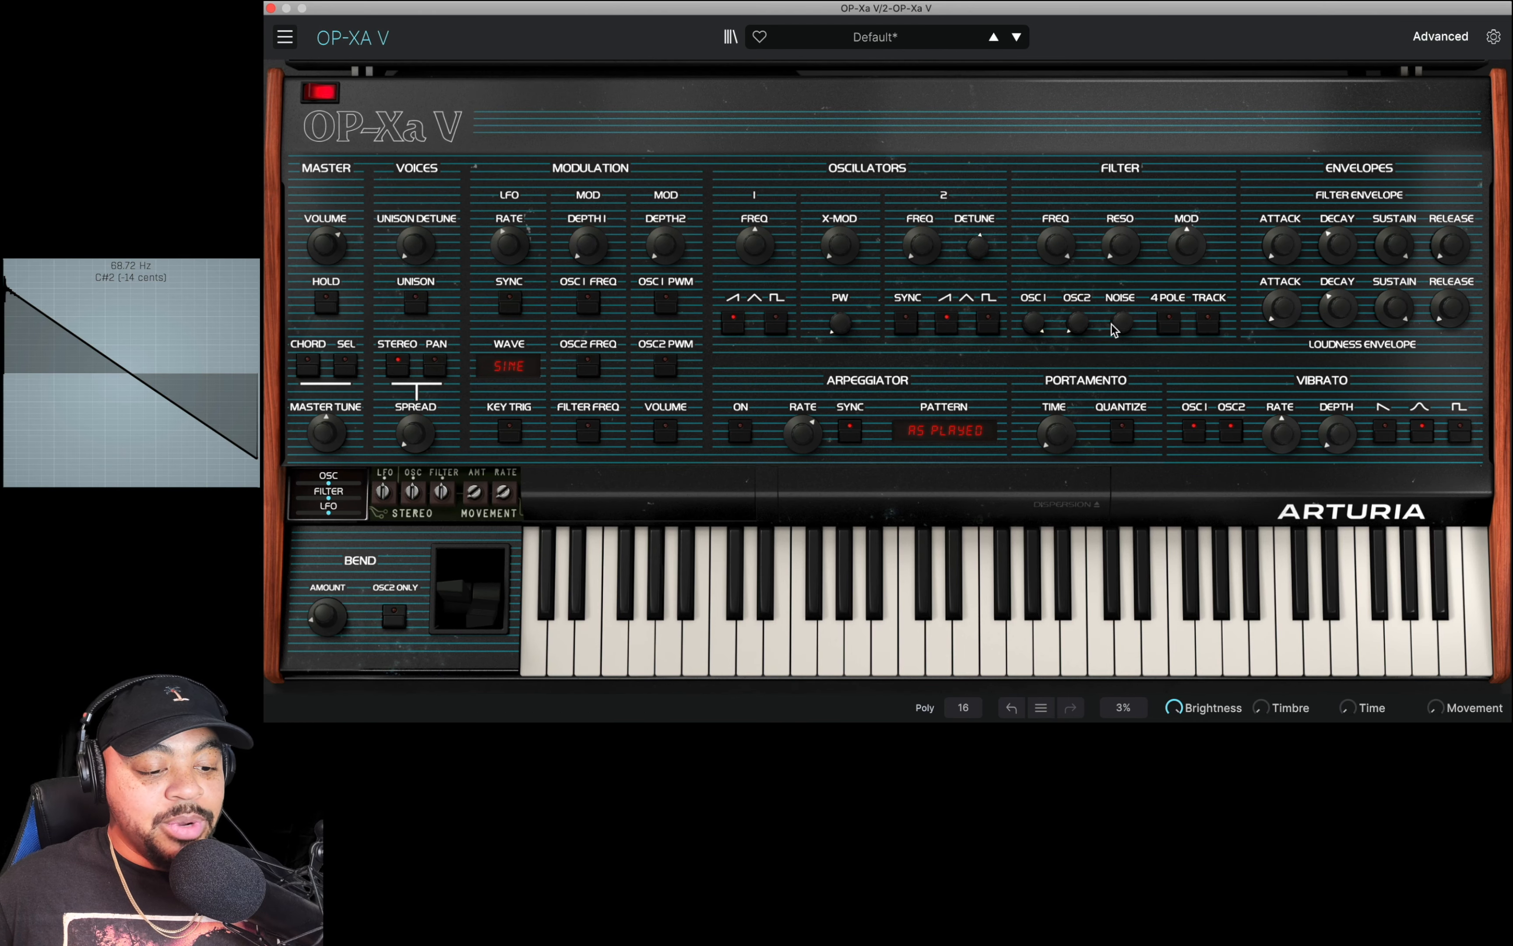
- Adjust oscillator 2's level in the filter section and try oscillator 2 detune settings of 0.00, 0.080 and 0.296 st
{"action": "mouse_move", "coordinate": [1076, 322]}
{"action": "left_mouse_down"}
{"action": "mouse_move", "coordinate": [1075, 282]}
{"action": "mouse_move", "coordinate": [1075, 332]}
{"action": "left_mouse_up"}
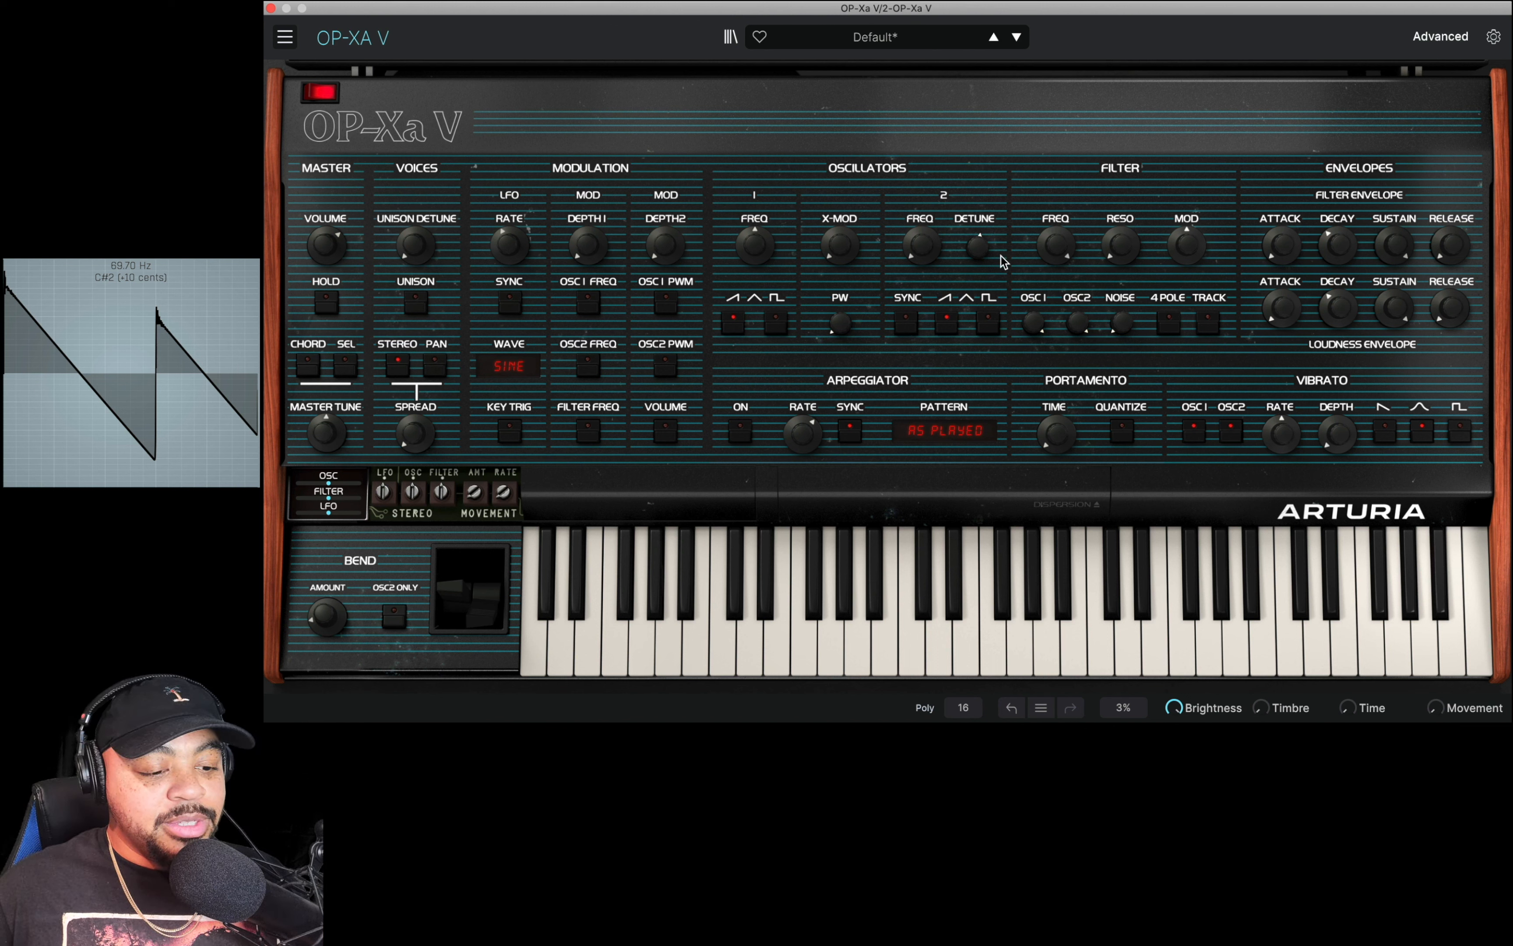
{"action": "mouse_move", "coordinate": [982, 250]}
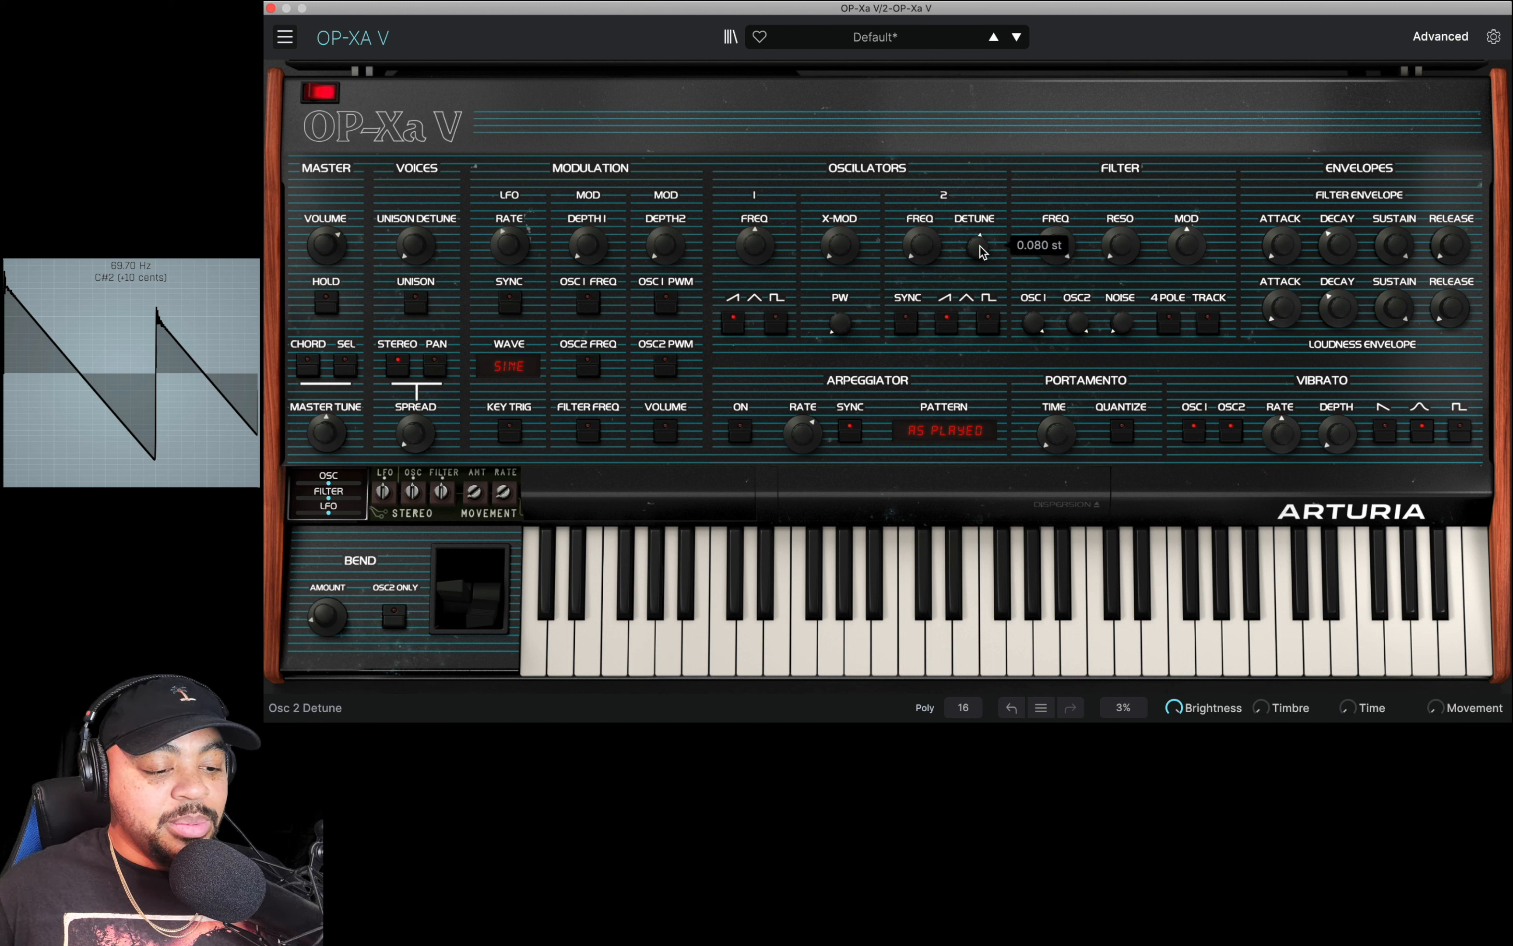
{"action": "left_click_drag", "start_coordinate": [979, 247], "coordinate": [982, 250]}
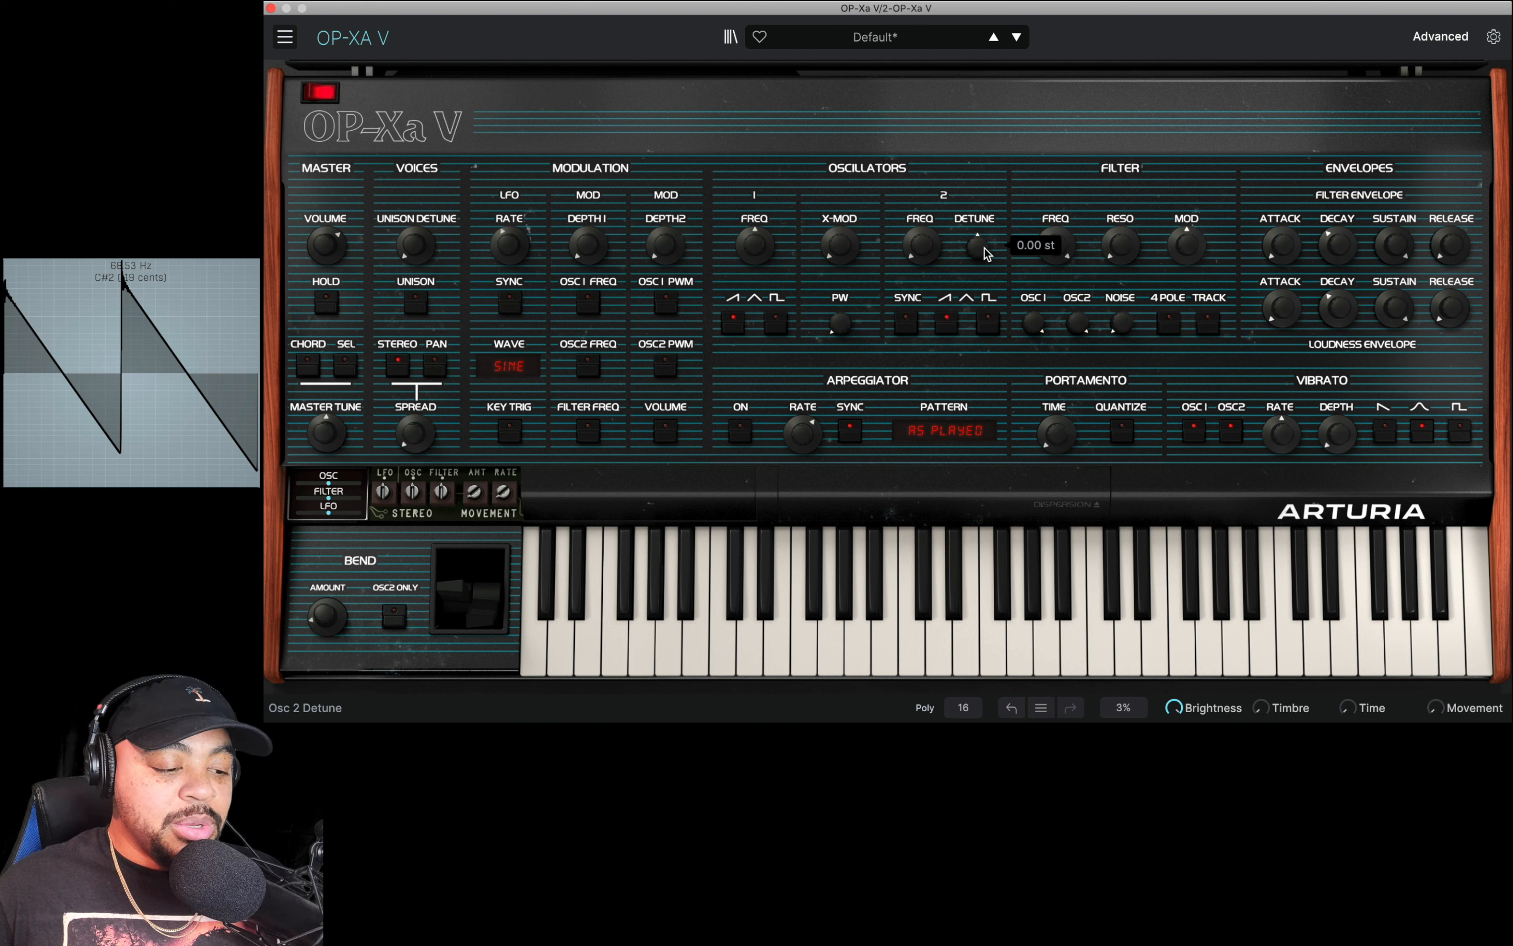
{"action": "left_click_drag", "start_coordinate": [983, 250], "coordinate": [985, 242]}
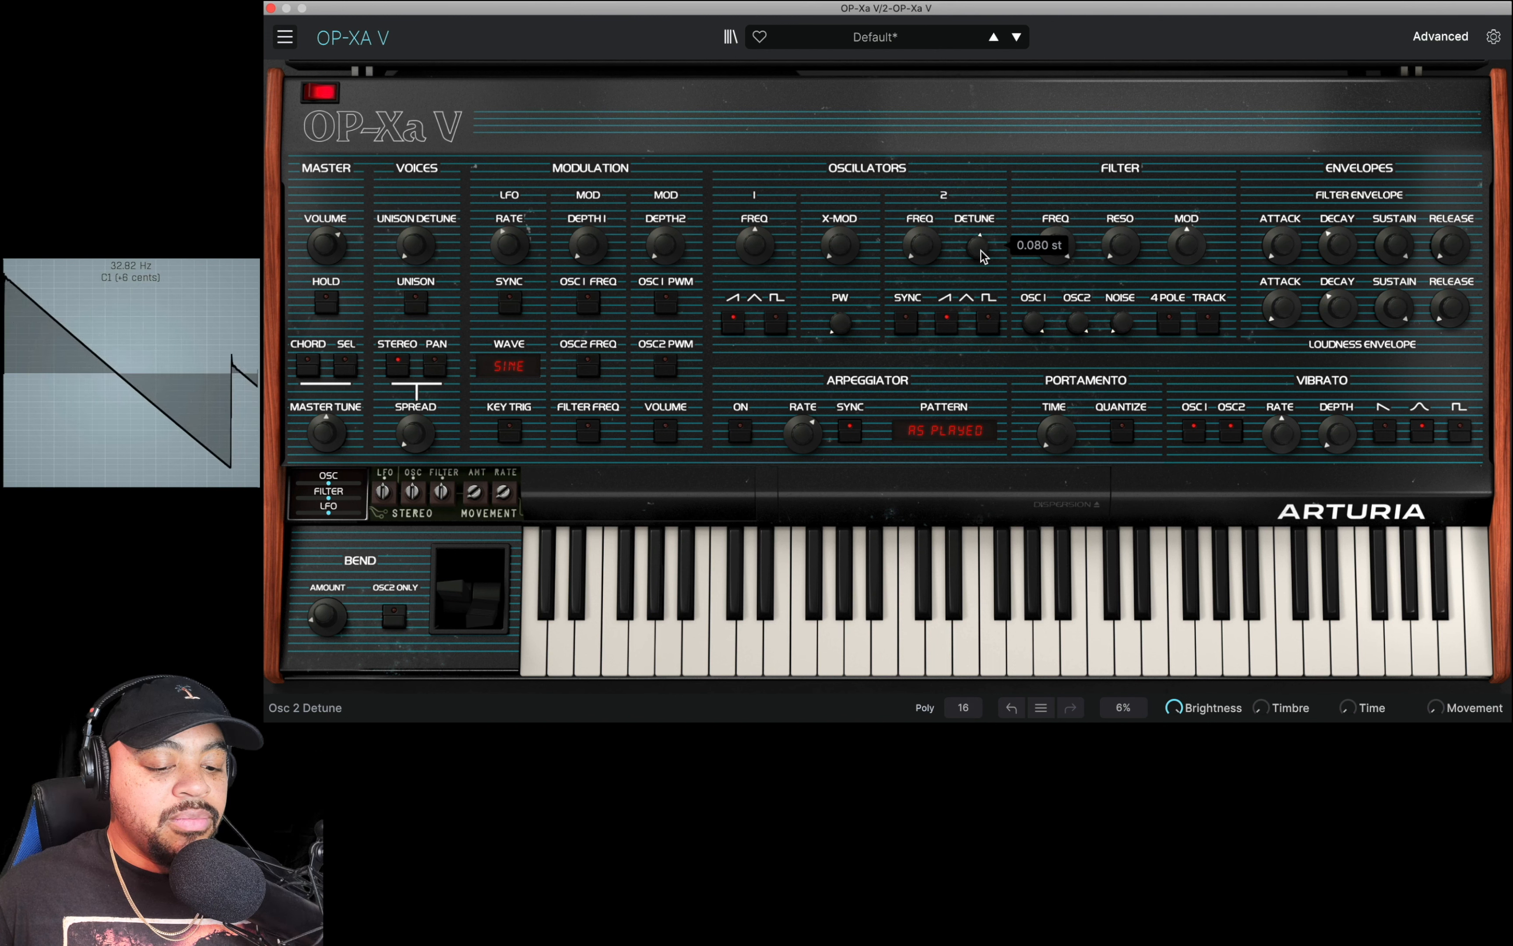
{"action": "left_click_drag", "start_coordinate": [985, 243], "coordinate": [985, 237]}
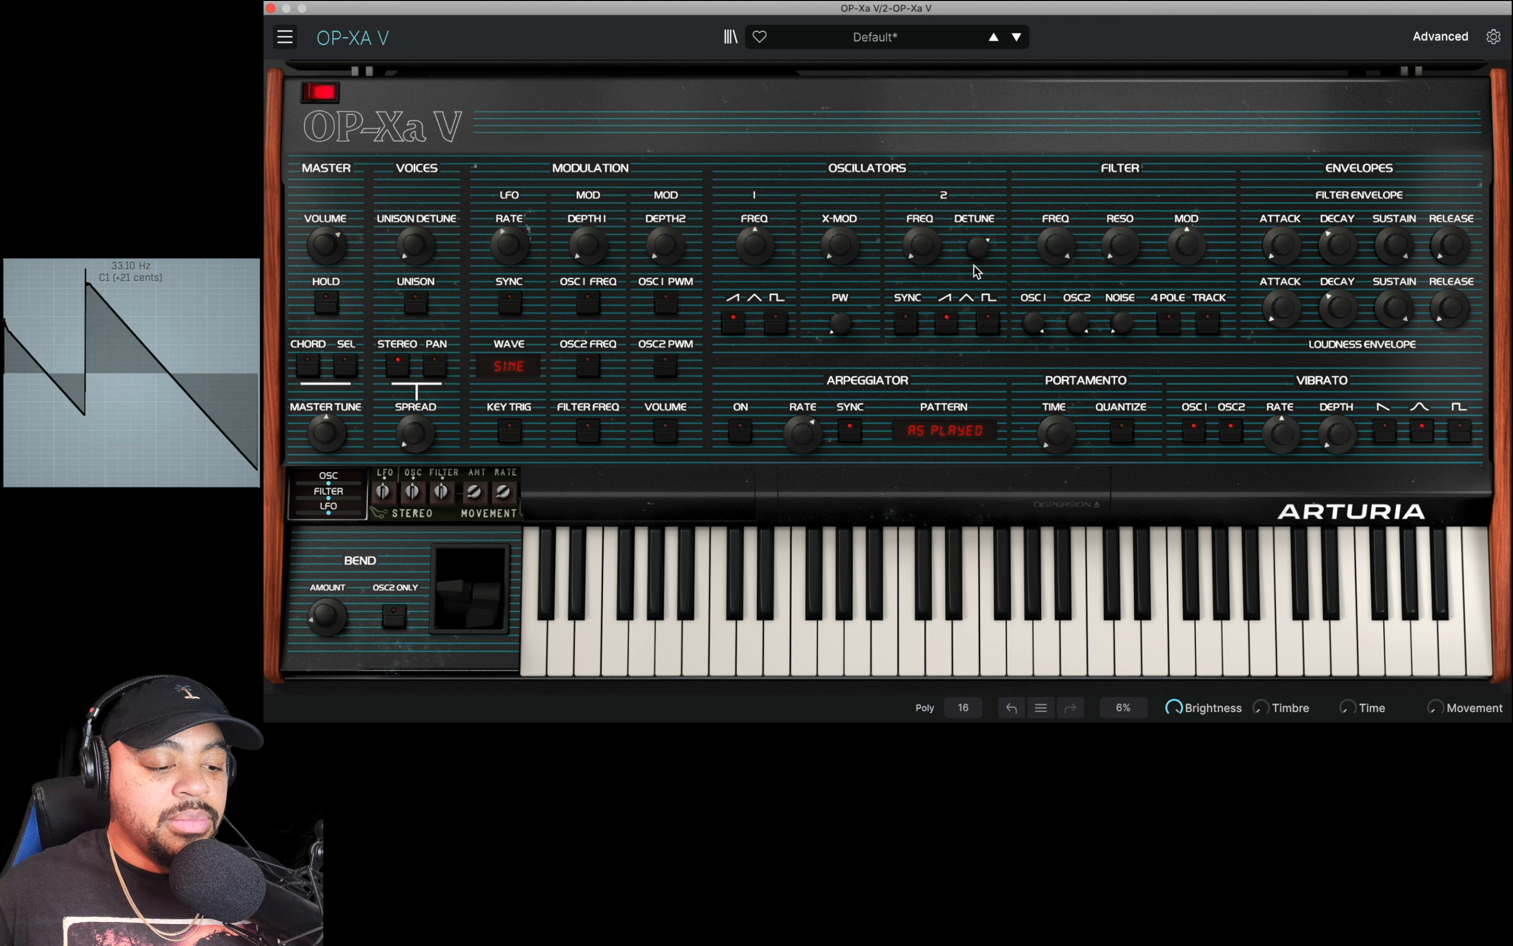
{"action": "mouse_move", "coordinate": [978, 256]}
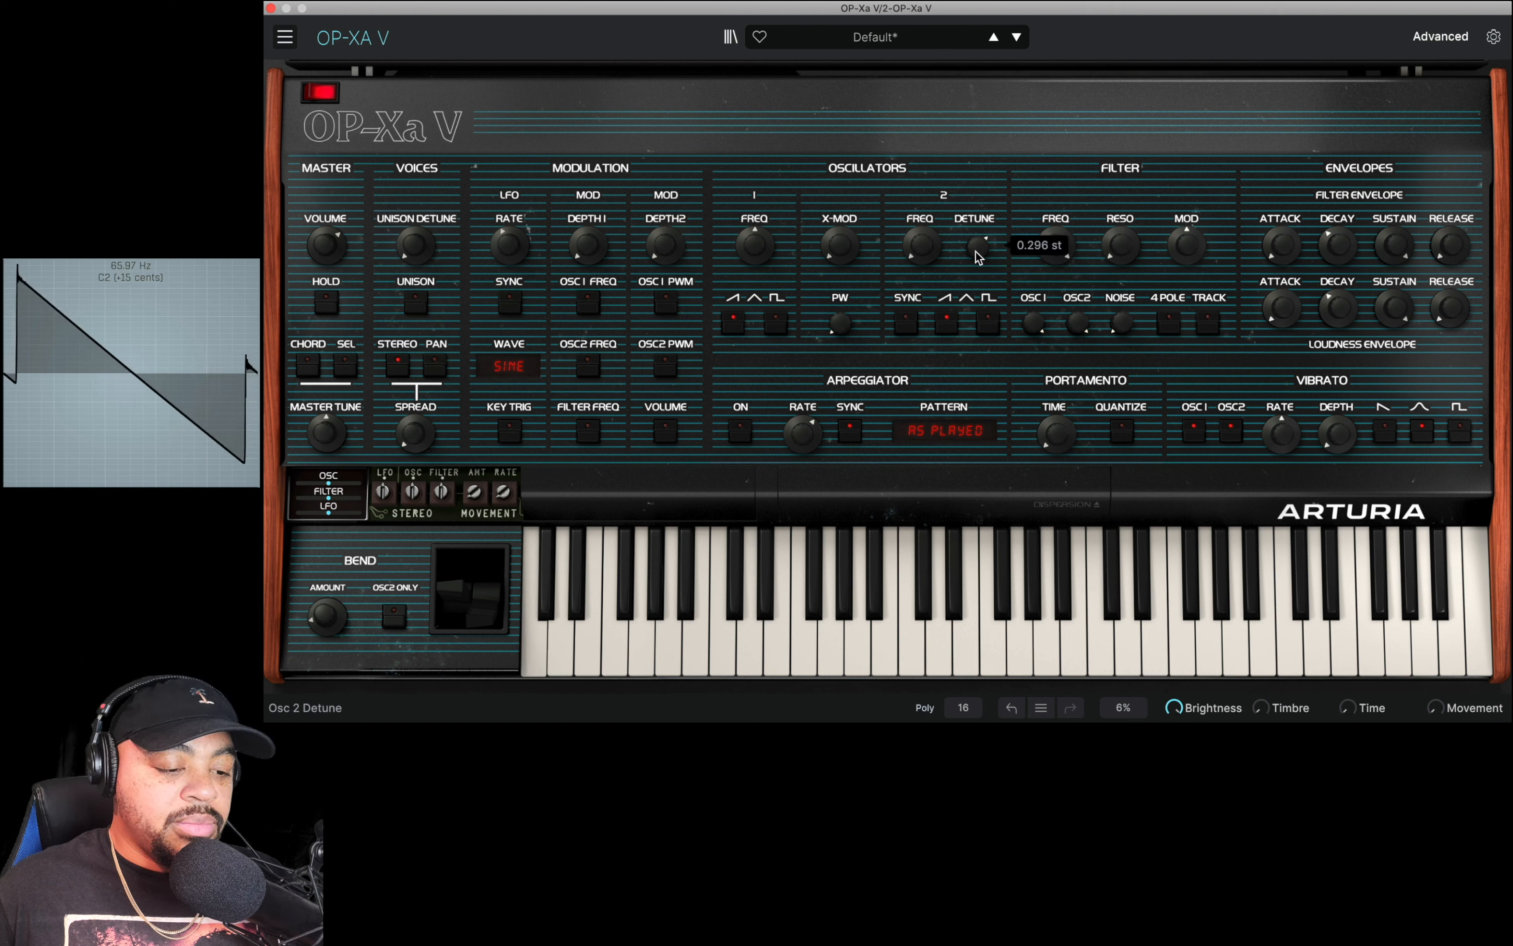
{"action": "left_click_drag", "start_coordinate": [979, 256], "coordinate": [979, 262]}
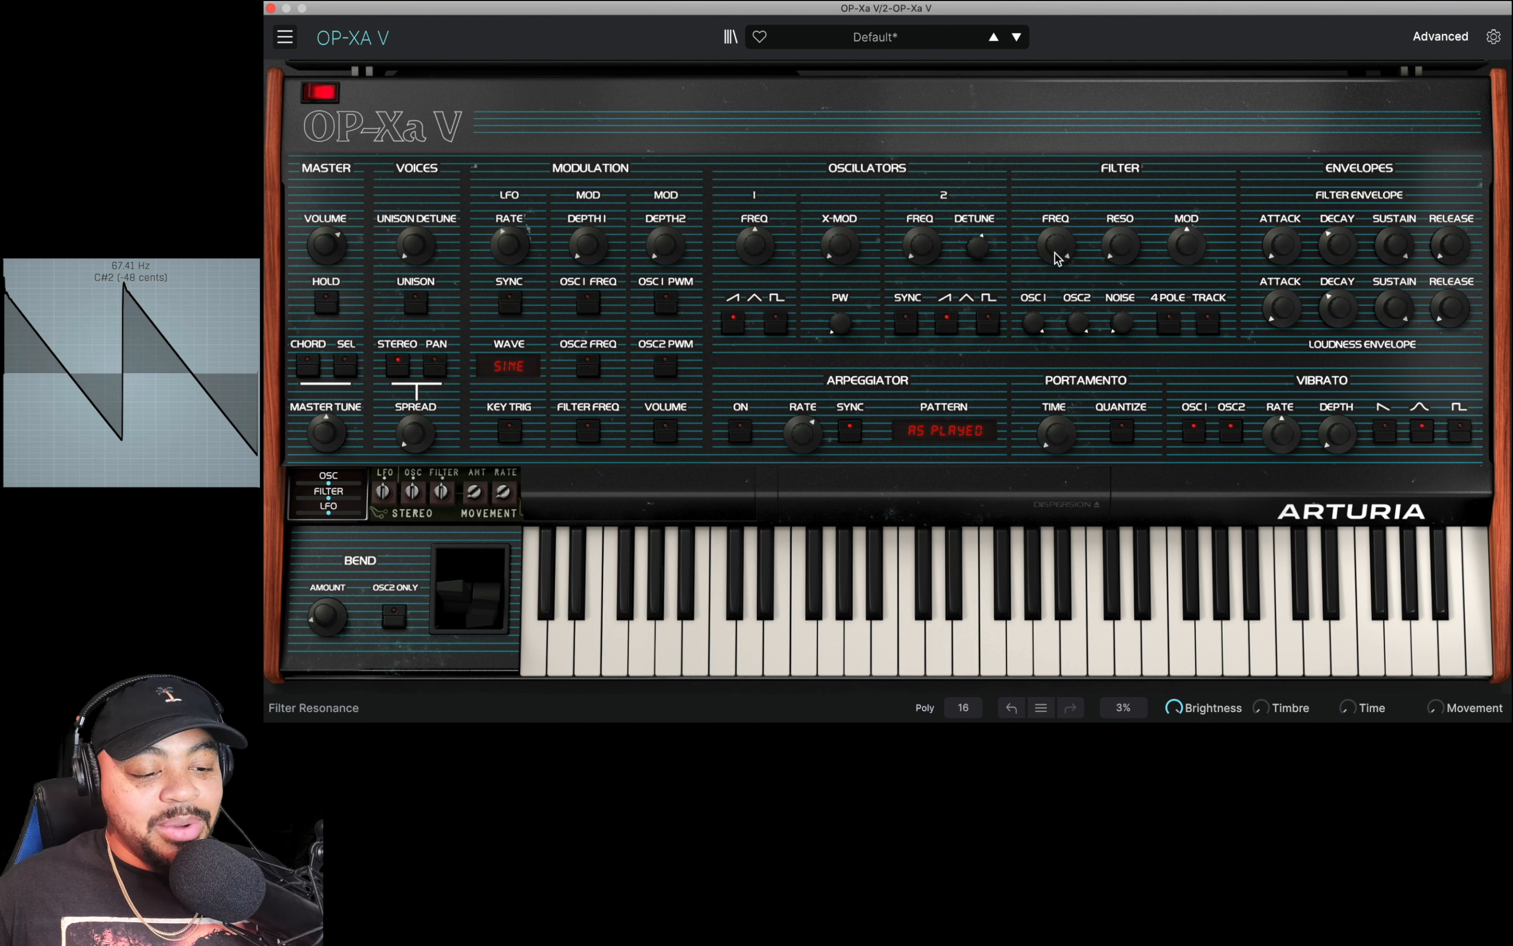
- Raise the filter resonance and set the filter frequency to 48.4 Hz
{"action": "left_click_drag", "start_coordinate": [1066, 270], "coordinate": [1120, 188]}
{"action": "mouse_move", "coordinate": [962, 253]}
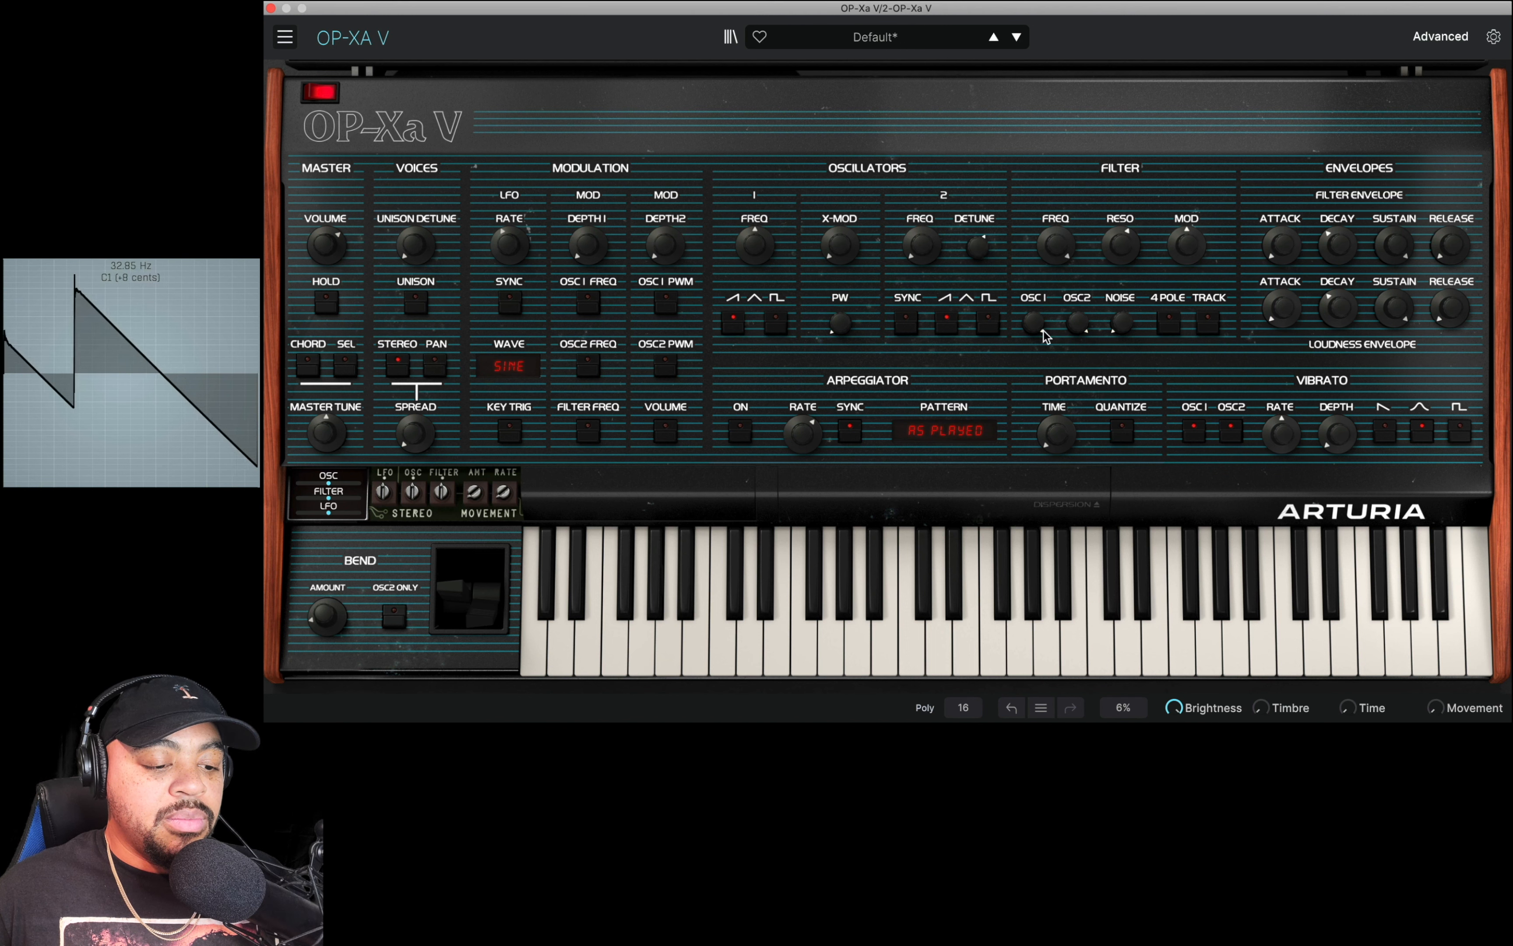
{"action": "left_click_drag", "start_coordinate": [1055, 260], "coordinate": [1056, 245]}
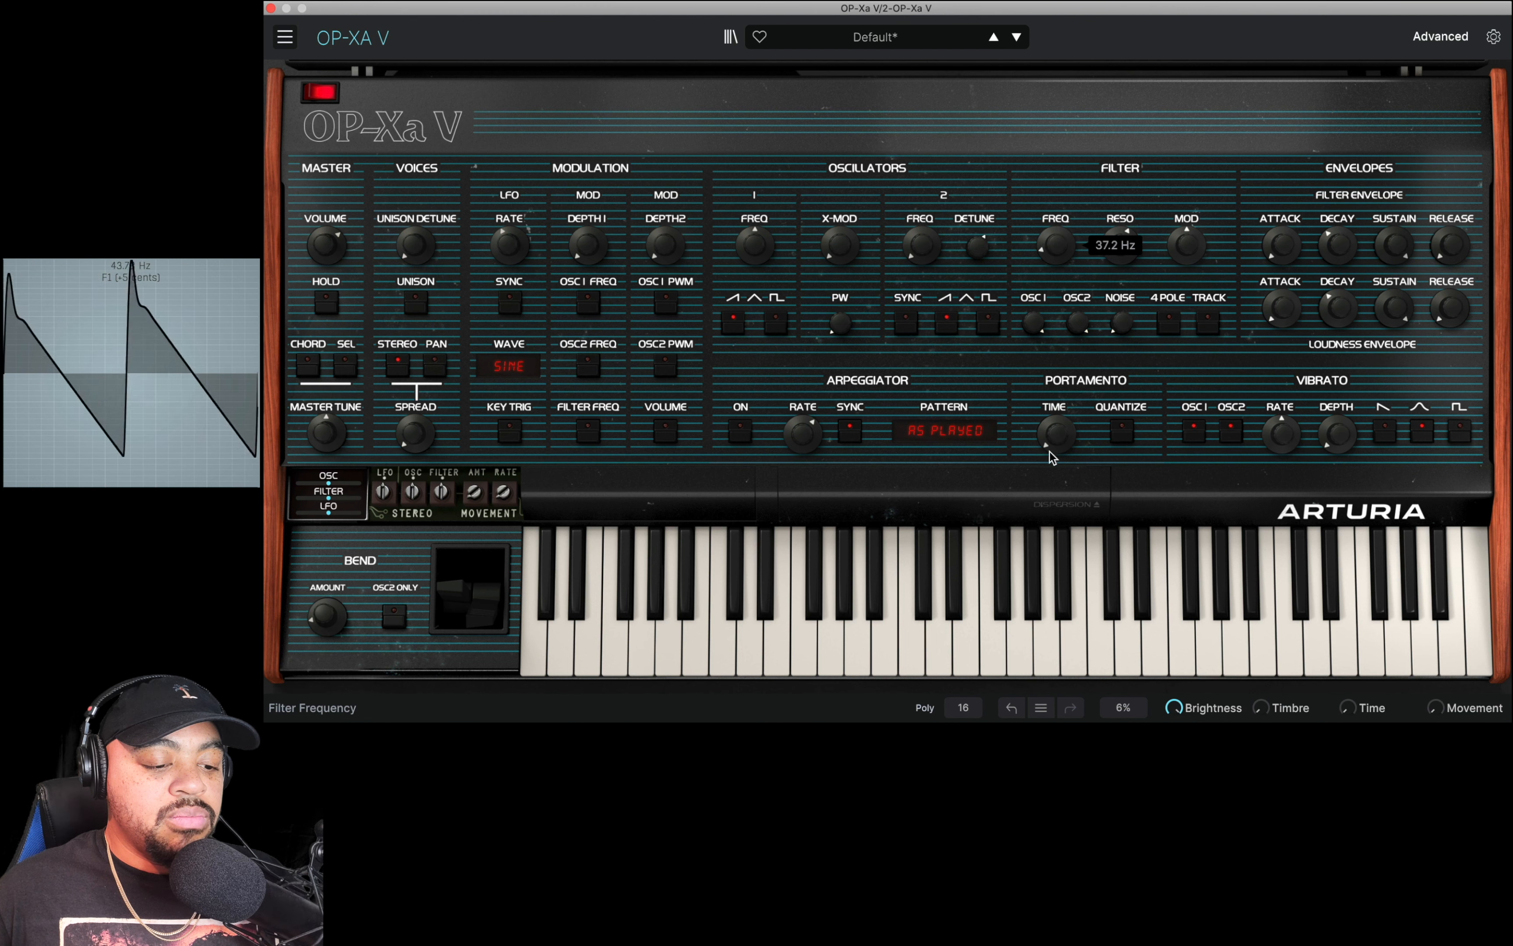
{"action": "left_click_drag", "start_coordinate": [1129, 263], "coordinate": [1056, 275]}
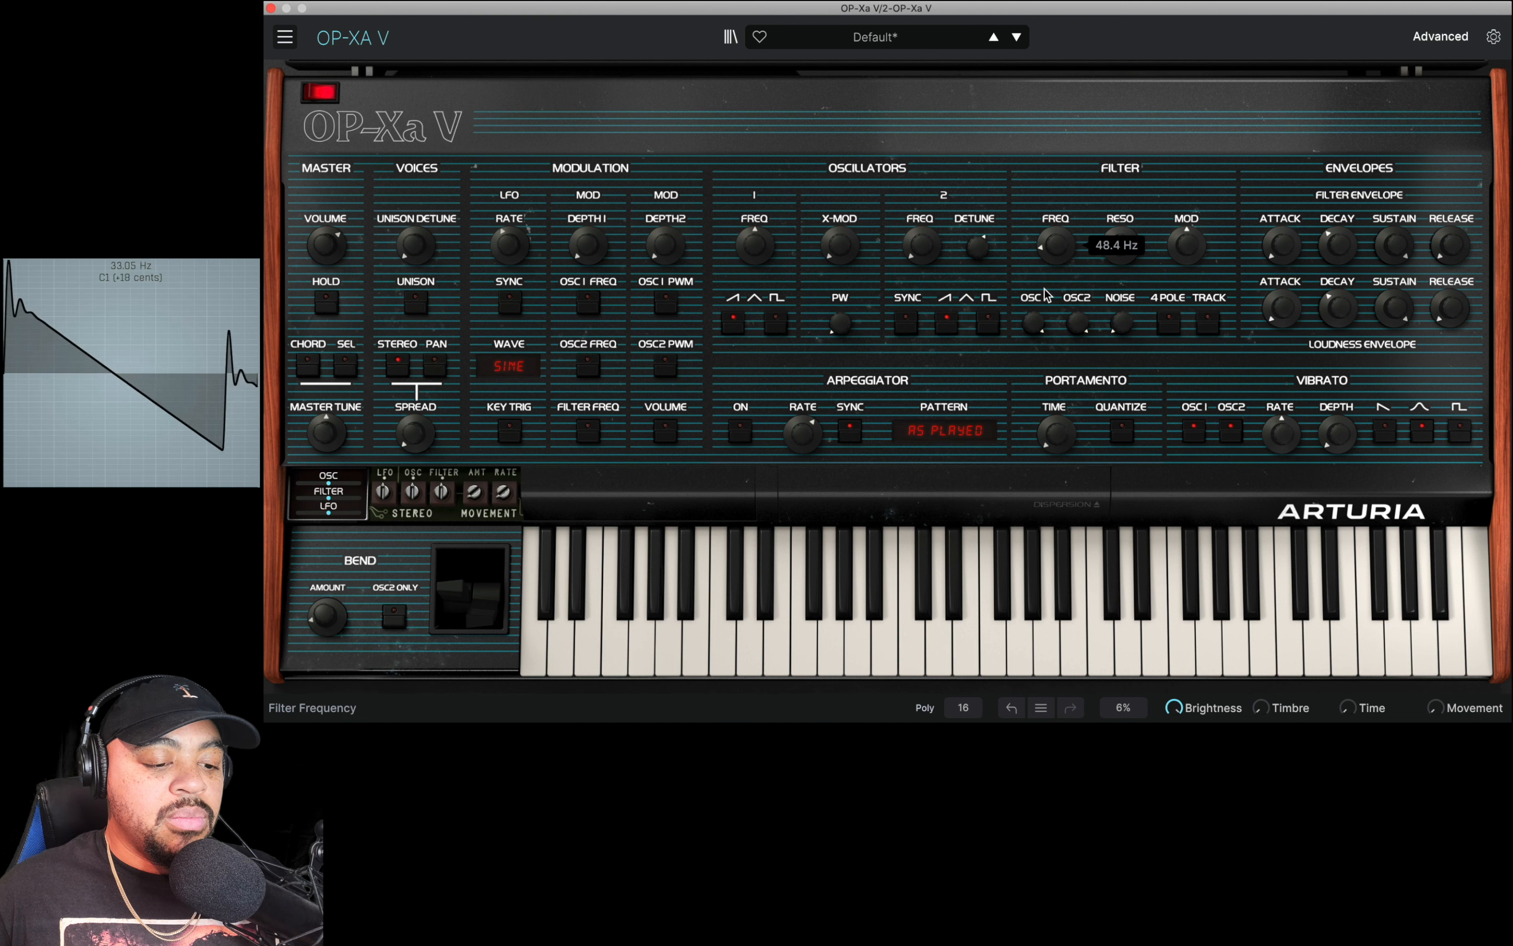
- Lower the filter frequency to 29.1 Hz, raise the filter modulation to 0.688, and fine-tune the frequency
{"action": "left_click_drag", "start_coordinate": [1077, 257], "coordinate": [1056, 251]}
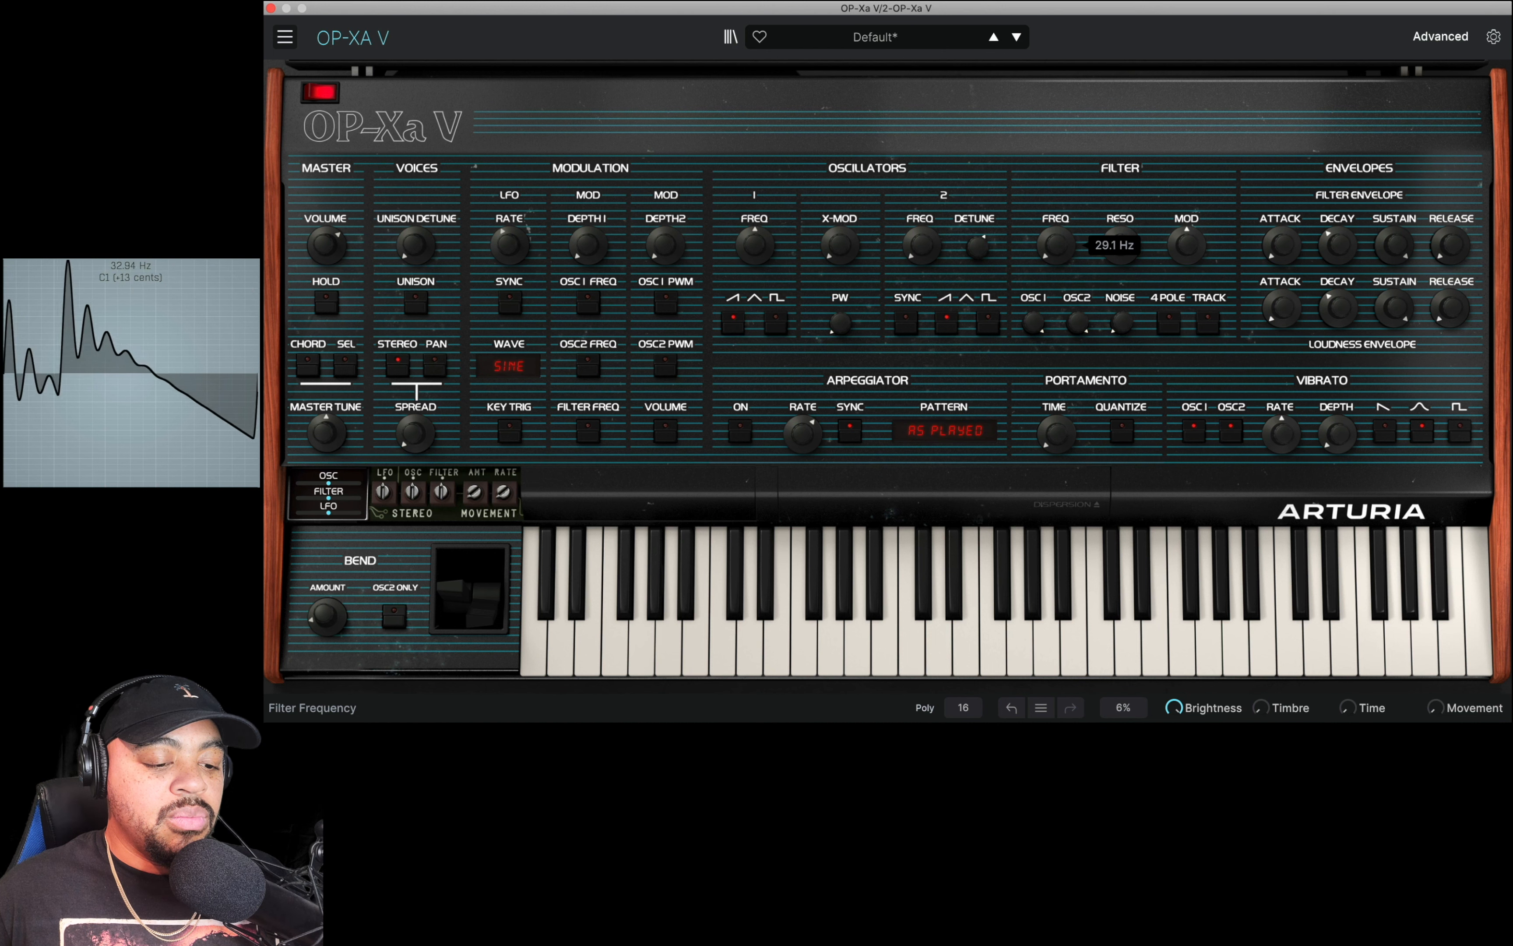
{"action": "mouse_move", "coordinate": [1189, 242]}
{"action": "left_mouse_down"}
{"action": "mouse_move", "coordinate": [1185, 279]}
{"action": "mouse_move", "coordinate": [1186, 220]}
{"action": "left_mouse_up"}
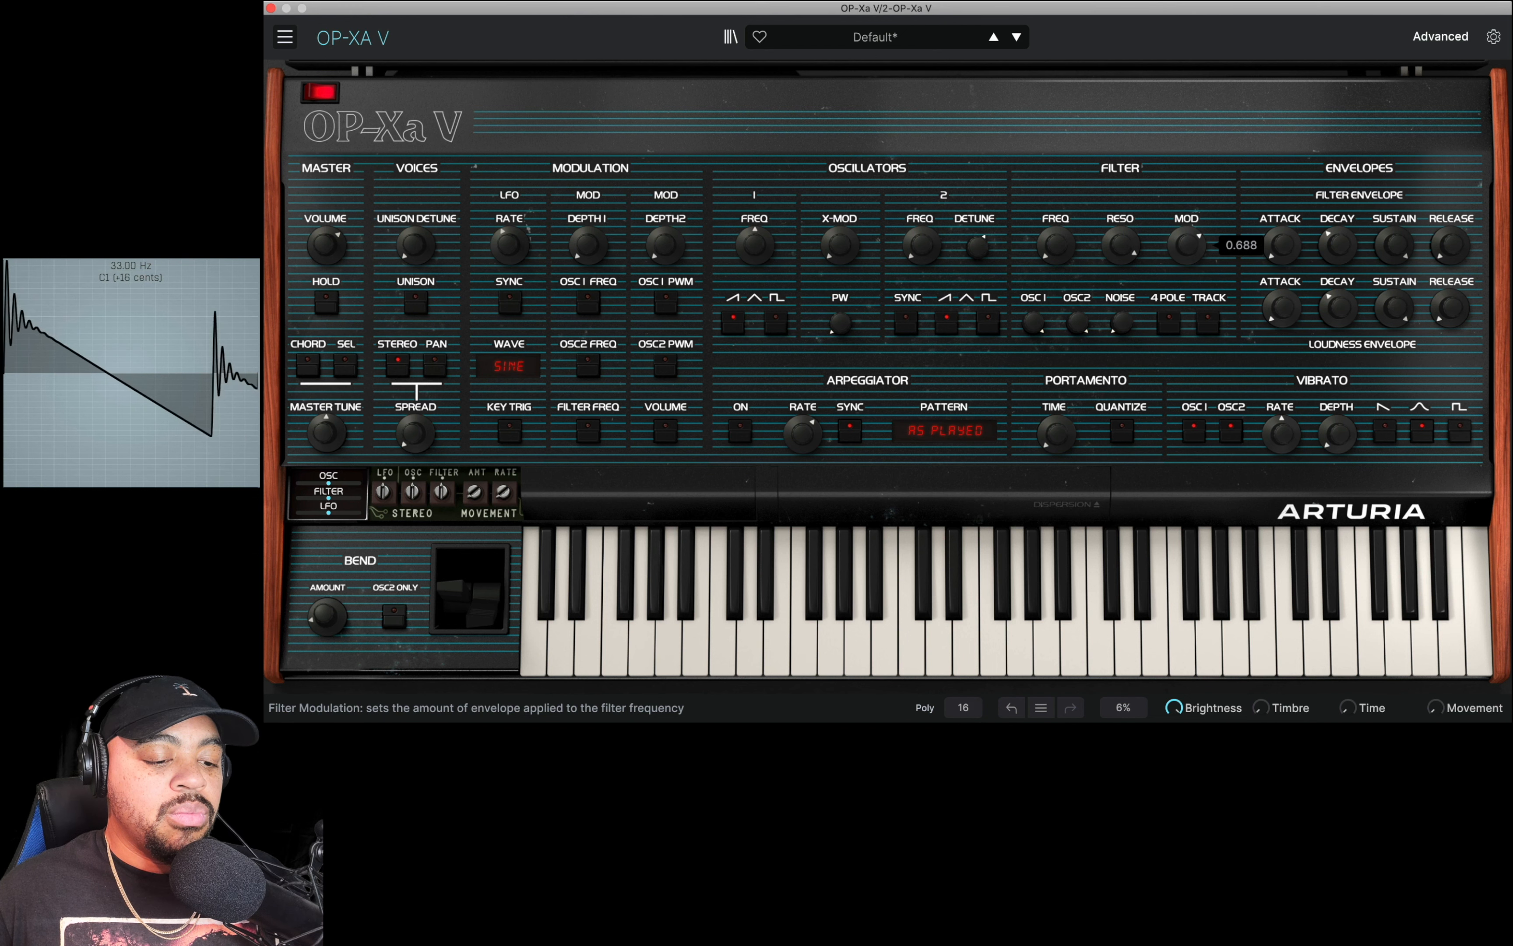
{"action": "mouse_move", "coordinate": [1067, 254]}
{"action": "left_mouse_down"}
{"action": "mouse_move", "coordinate": [1066, 197]}
{"action": "mouse_move", "coordinate": [1067, 253]}
{"action": "left_mouse_up"}
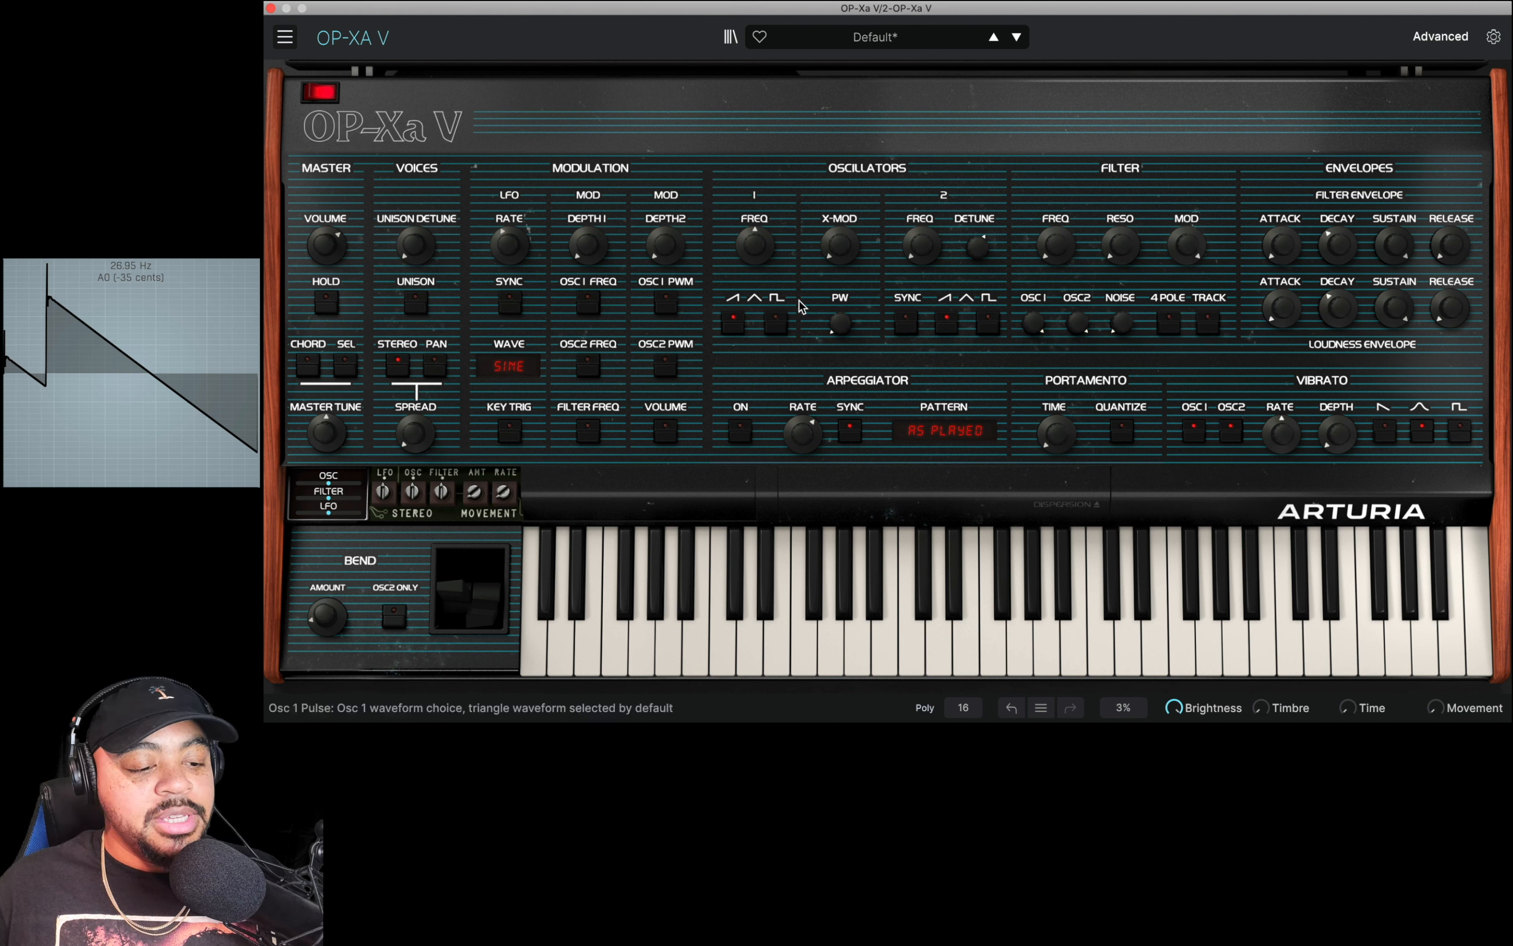
- Switch both oscillator 1 and oscillator 2 to the pulse waveform
{"action": "left_click", "coordinate": [769, 330]}
{"action": "left_click", "coordinate": [733, 322]}
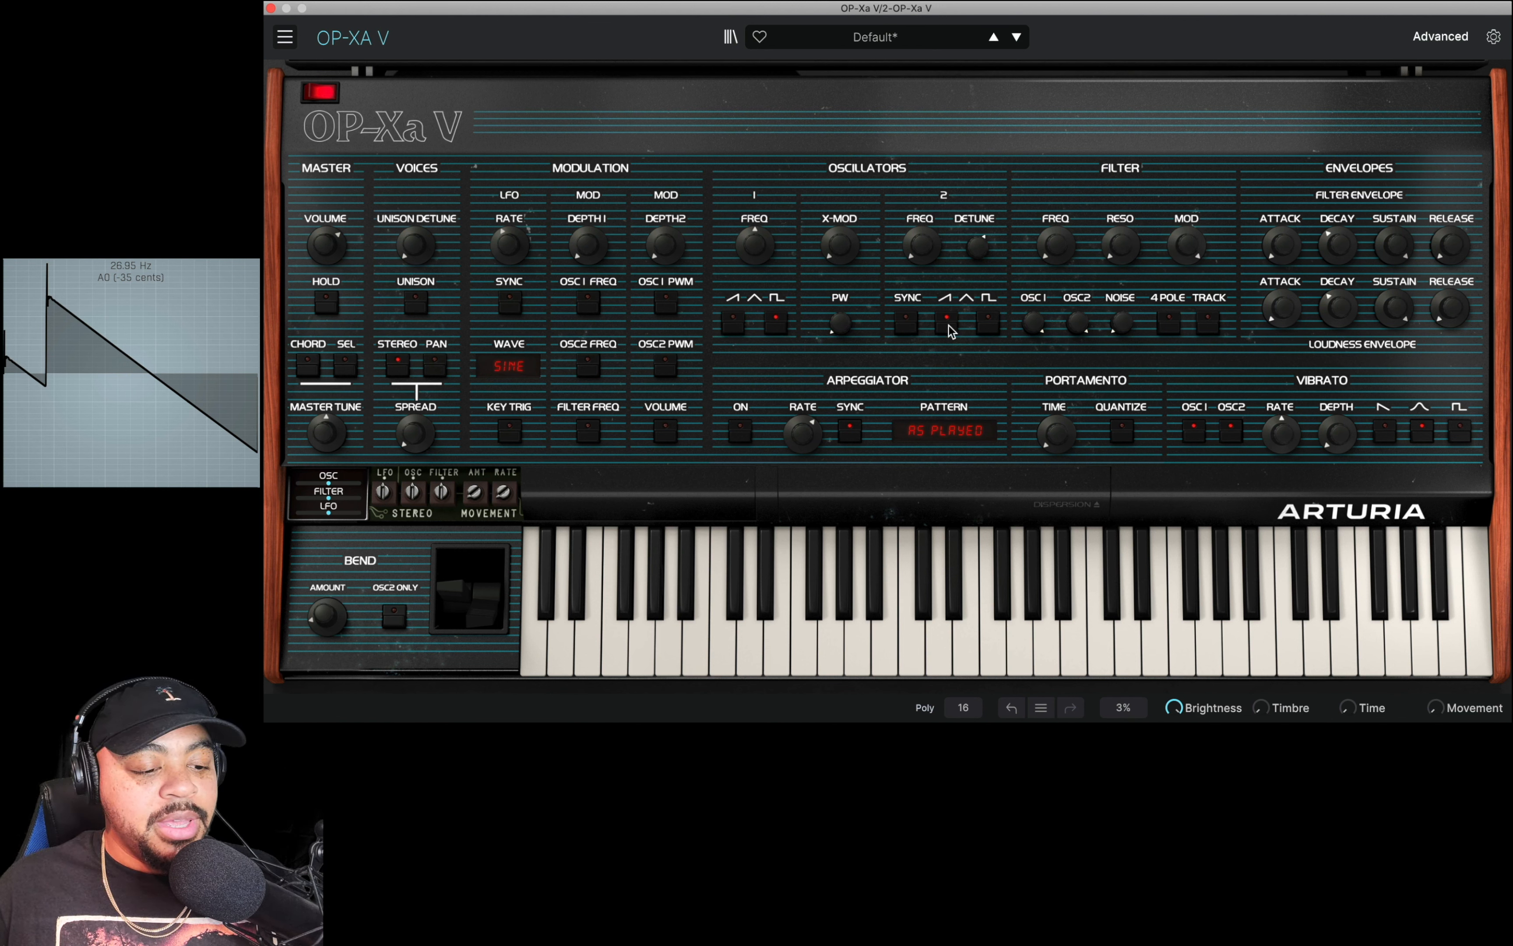
{"action": "left_click", "coordinate": [990, 322]}
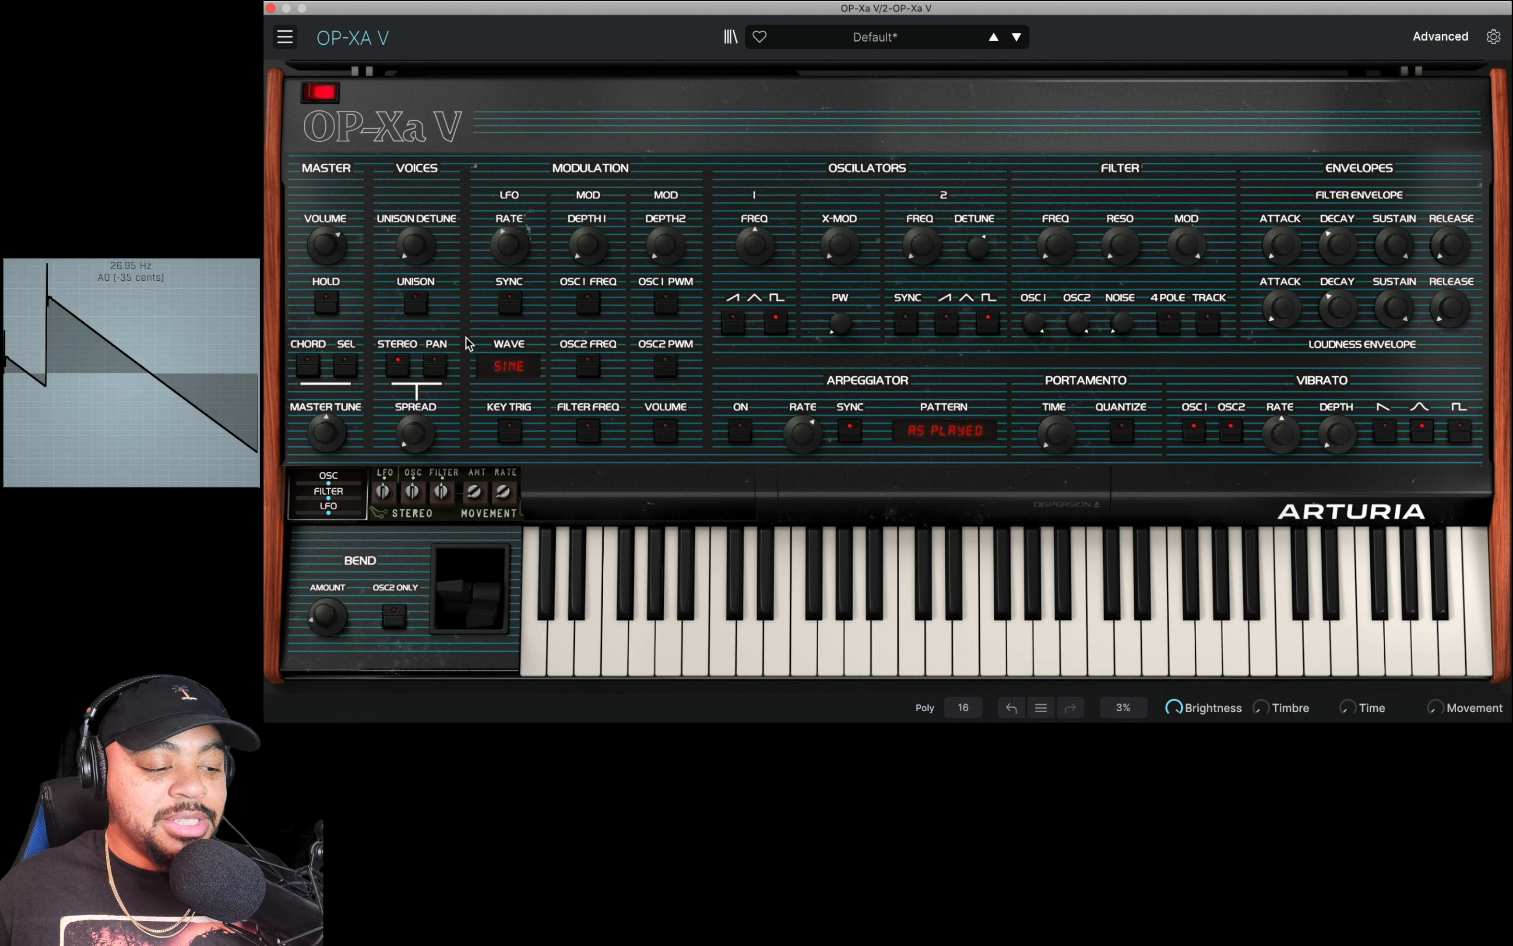
- Sync the LFO and raise modulation depth 2 with oscillator 1 and 2 PWM enabled, keeping modulation depth 1 at 0.00
{"action": "left_click_drag", "start_coordinate": [570, 230], "coordinate": [571, 259]}
{"action": "left_click", "coordinate": [512, 307]}
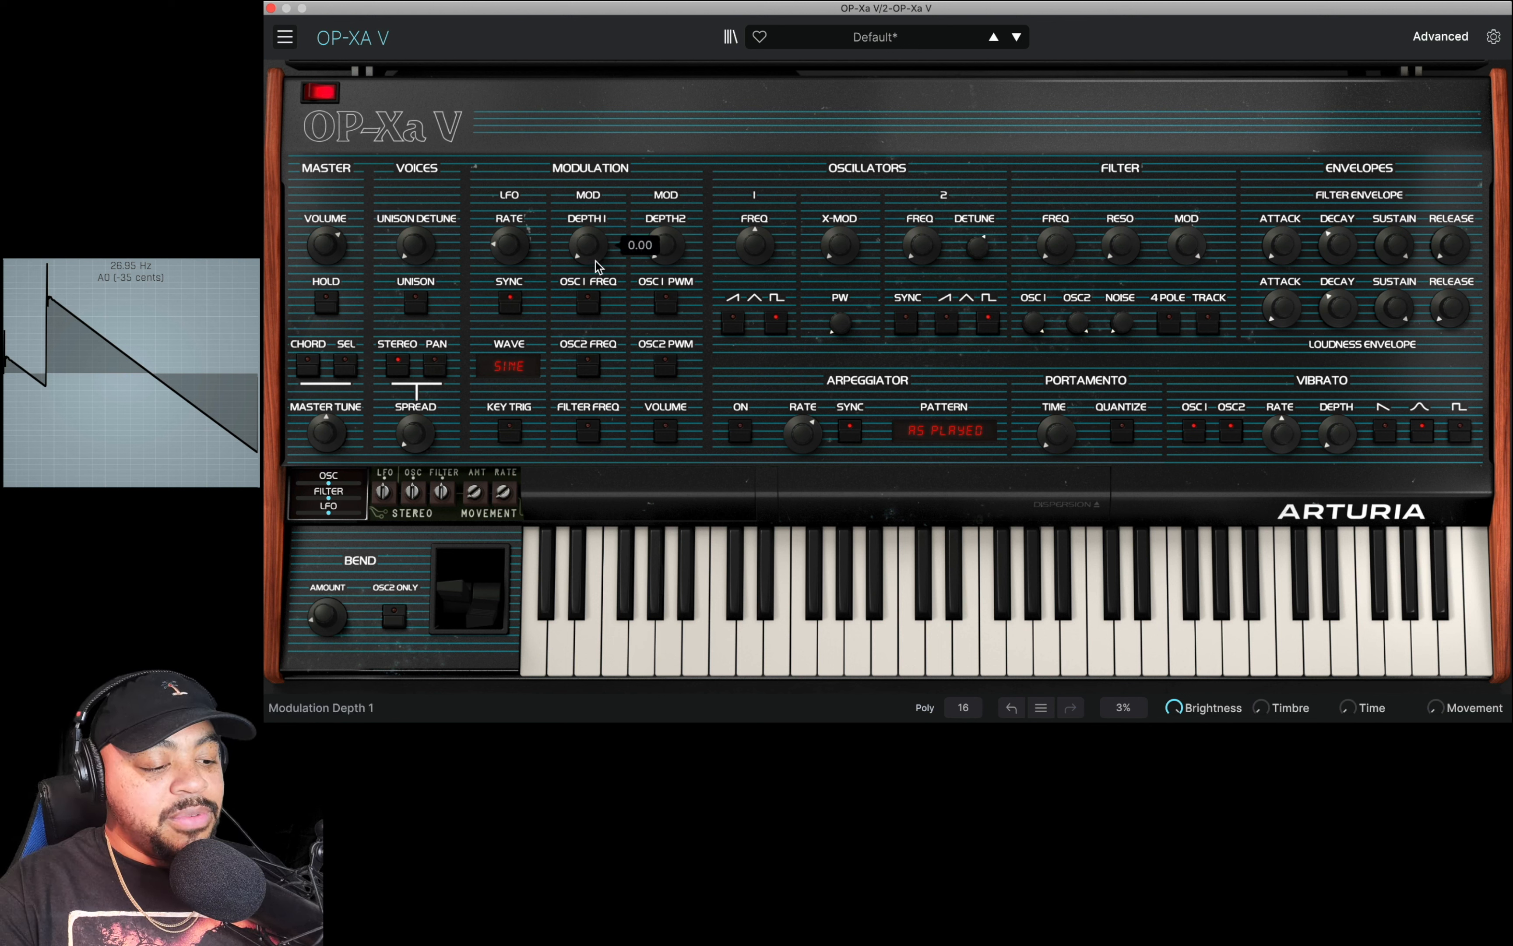
{"action": "left_click_drag", "start_coordinate": [665, 243], "coordinate": [664, 236]}
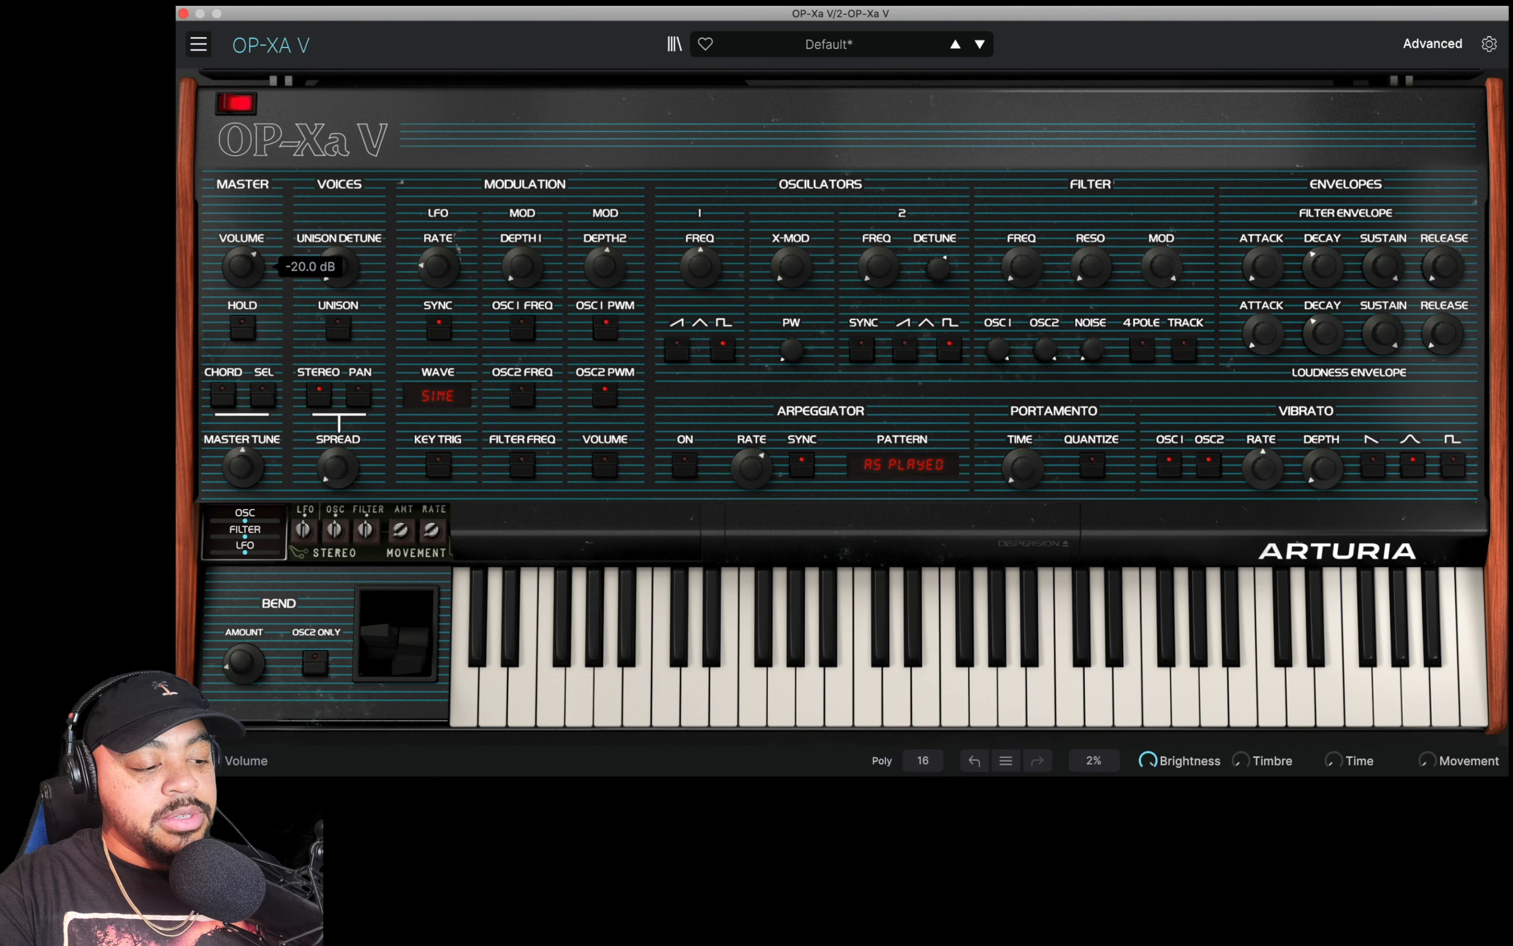
- Turn down the master volume, trying levels of -20.0 dB and -31.3 dB
{"action": "left_click_drag", "start_coordinate": [325, 246], "coordinate": [326, 251]}
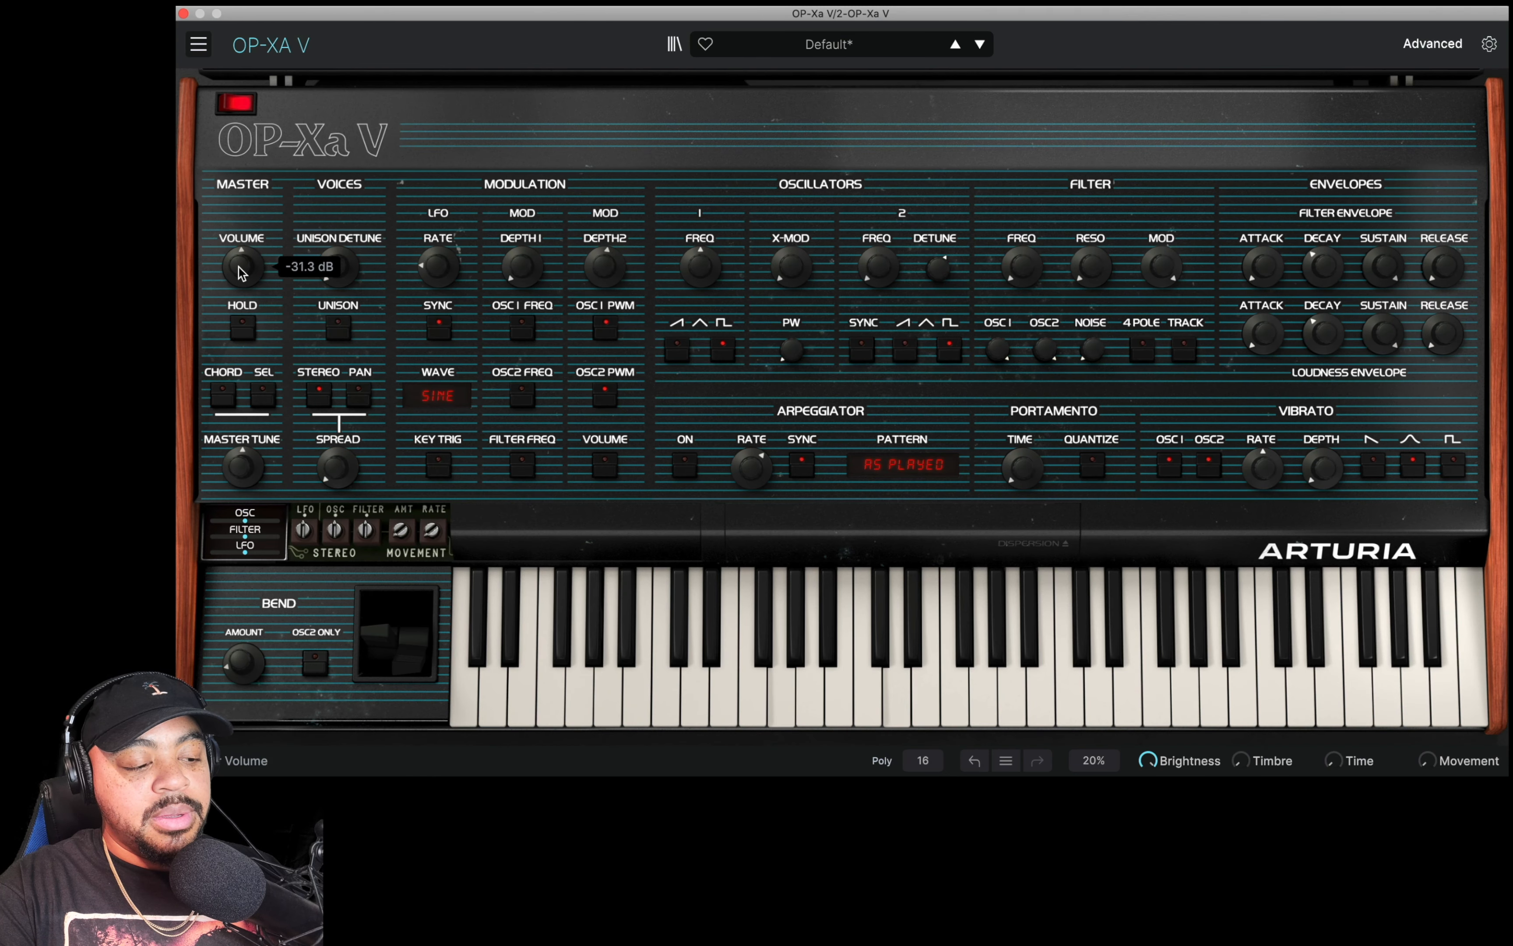
{"action": "left_click_drag", "start_coordinate": [241, 273], "coordinate": [241, 268]}
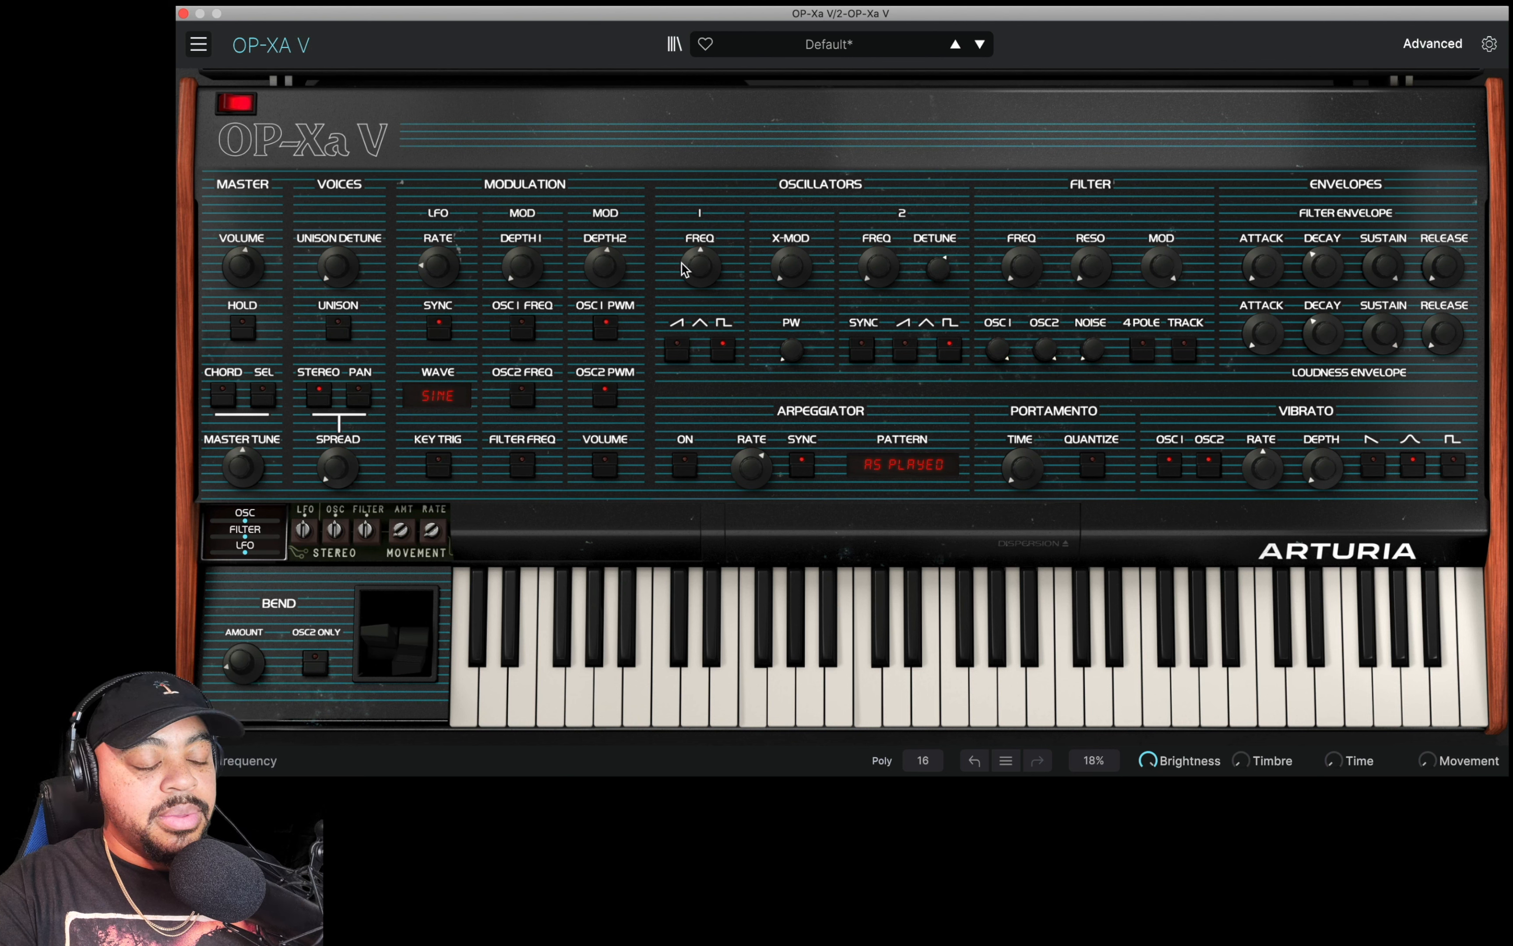
- Try modulation depth 2 at 1.00 and turn the oscillators' pulse width up to about its midpoint
{"action": "mouse_move", "coordinate": [686, 268]}
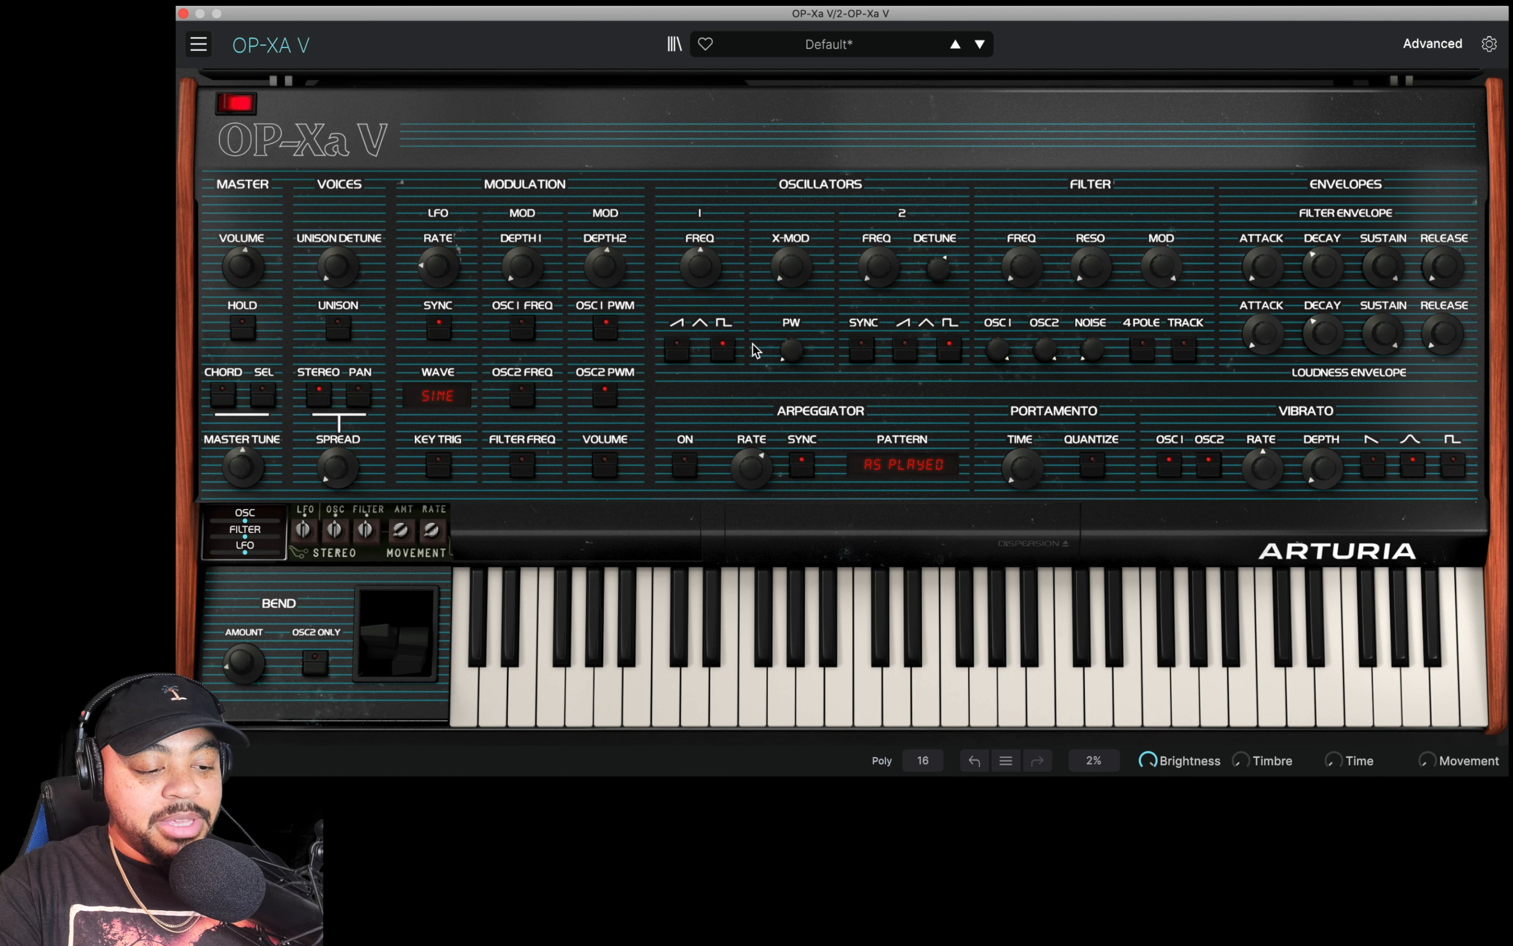
{"action": "mouse_move", "coordinate": [789, 352]}
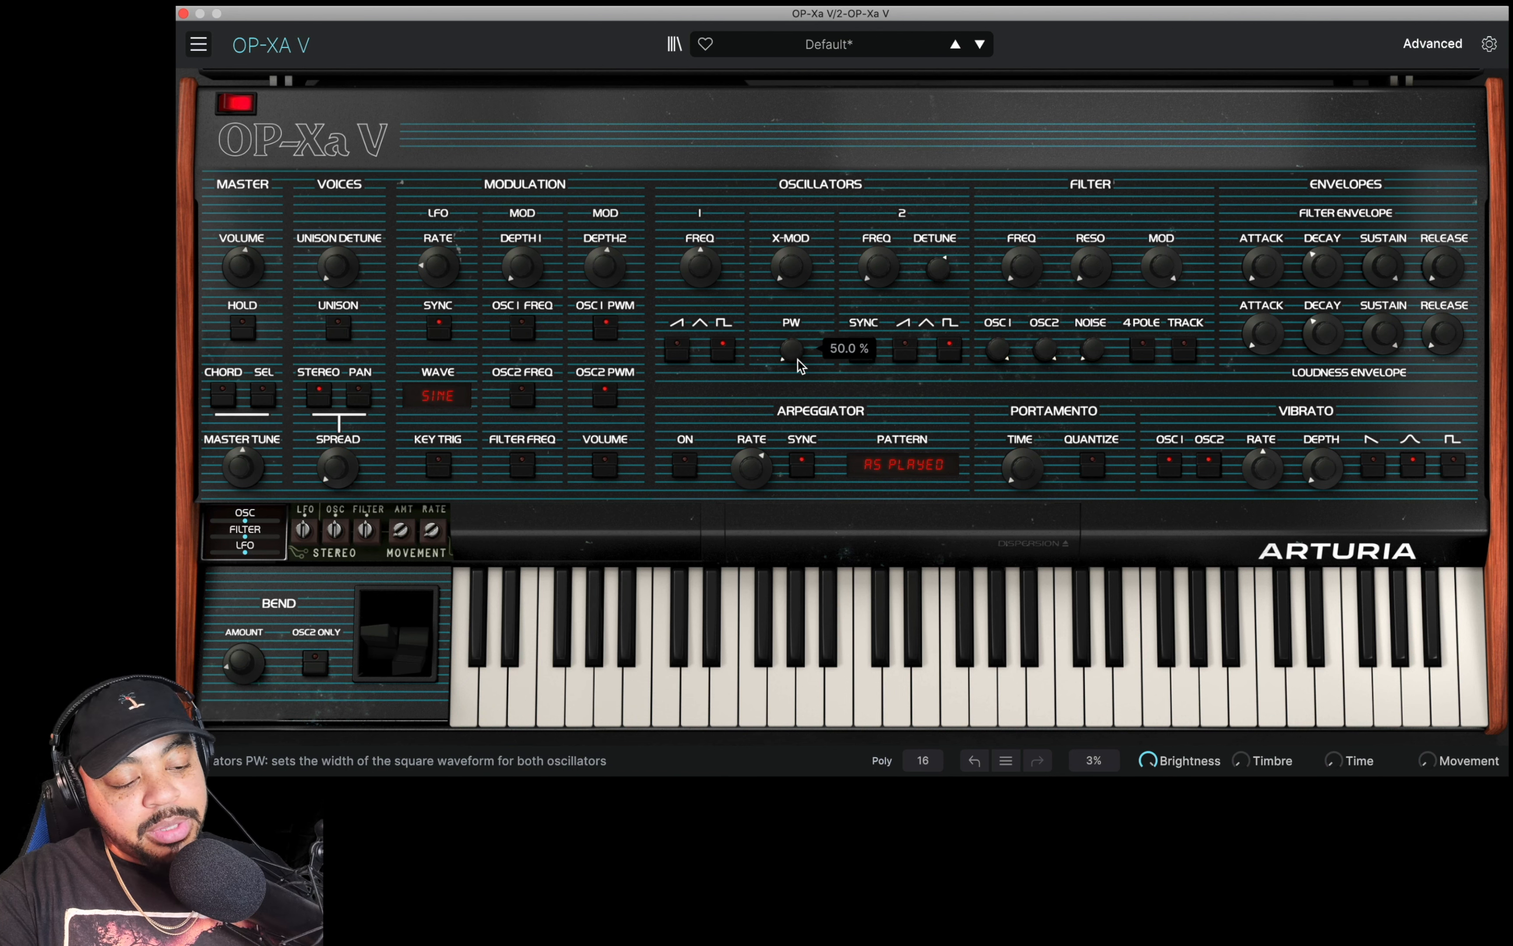
{"action": "left_click_drag", "start_coordinate": [605, 265], "coordinate": [604, 210]}
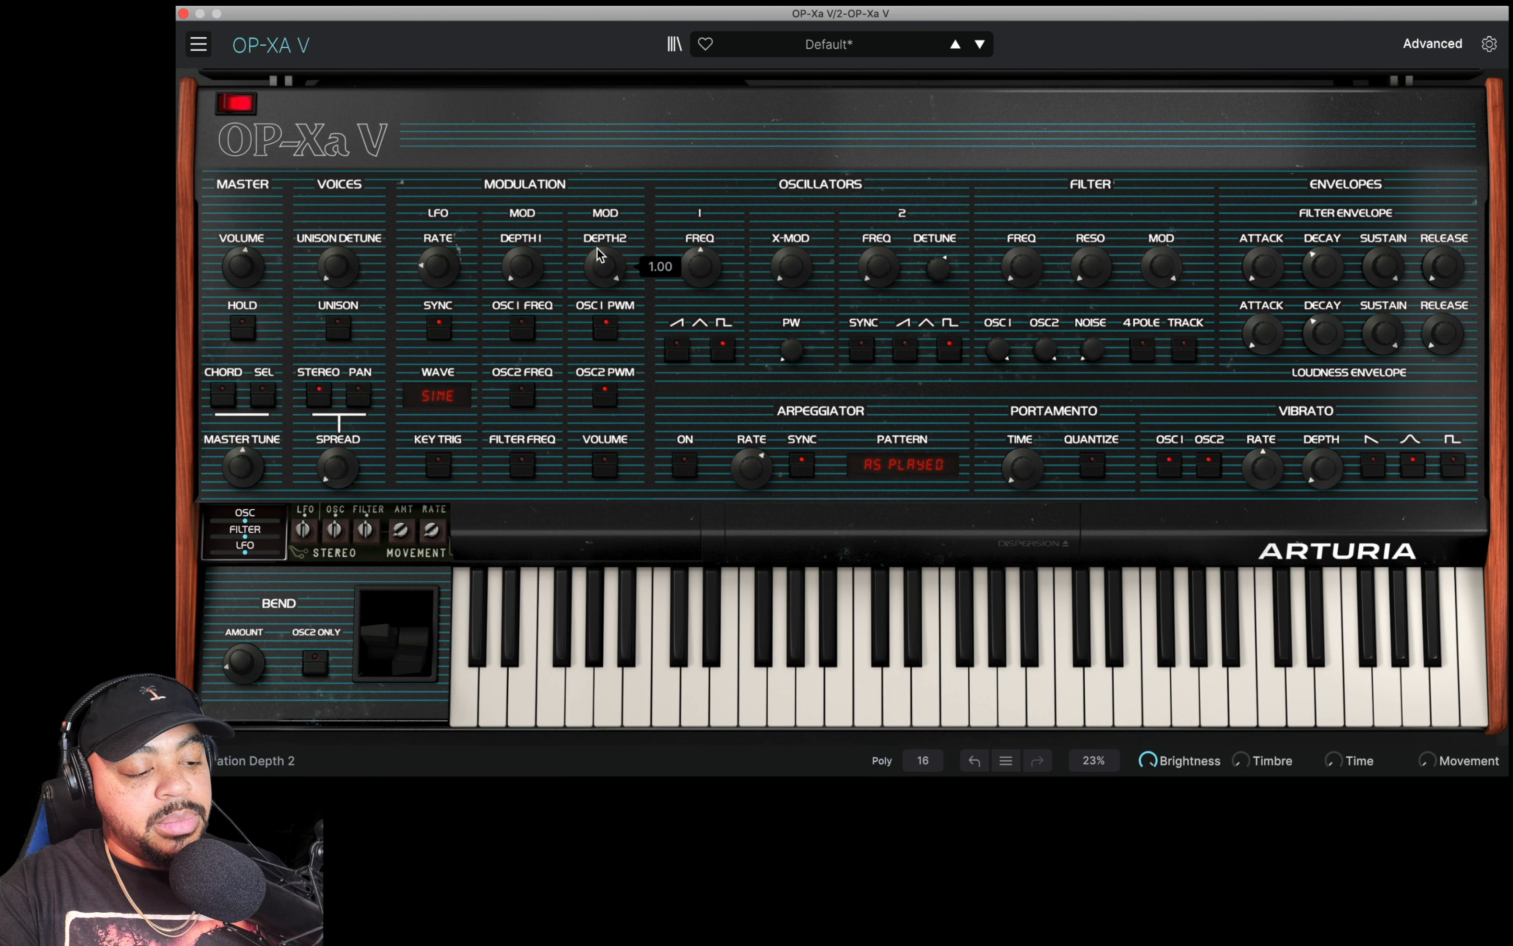
{"action": "mouse_move", "coordinate": [799, 358]}
{"action": "left_click_drag", "start_coordinate": [799, 357], "coordinate": [799, 337]}
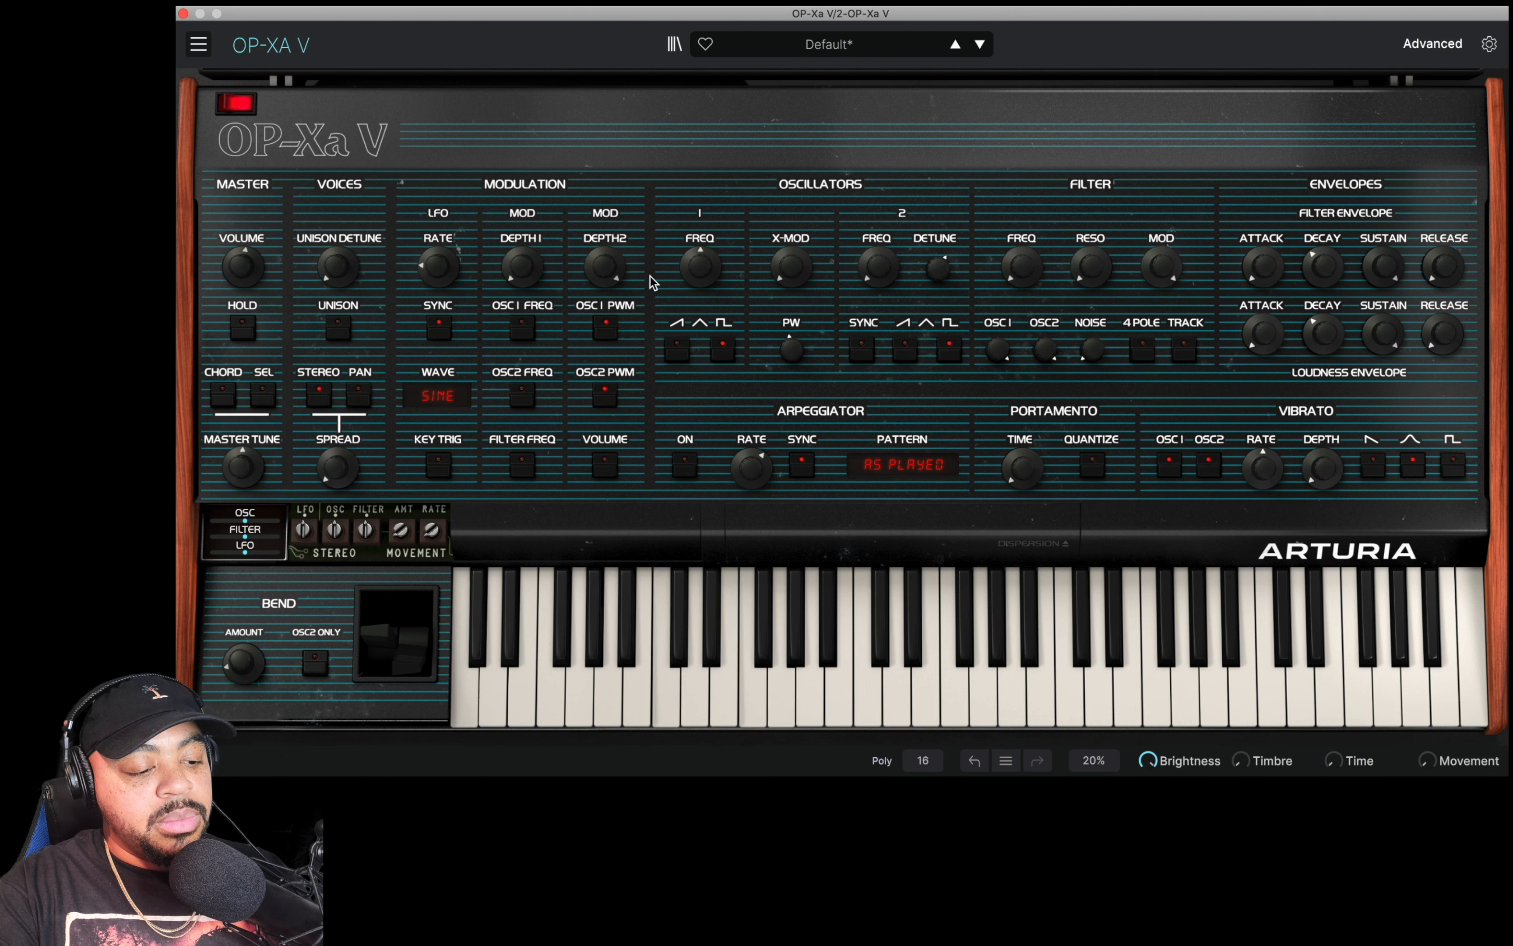
- Lower modulation depth 2 to 0.193, then raise the pulse width and LFO rate further
{"action": "left_click_drag", "start_coordinate": [613, 272], "coordinate": [613, 312]}
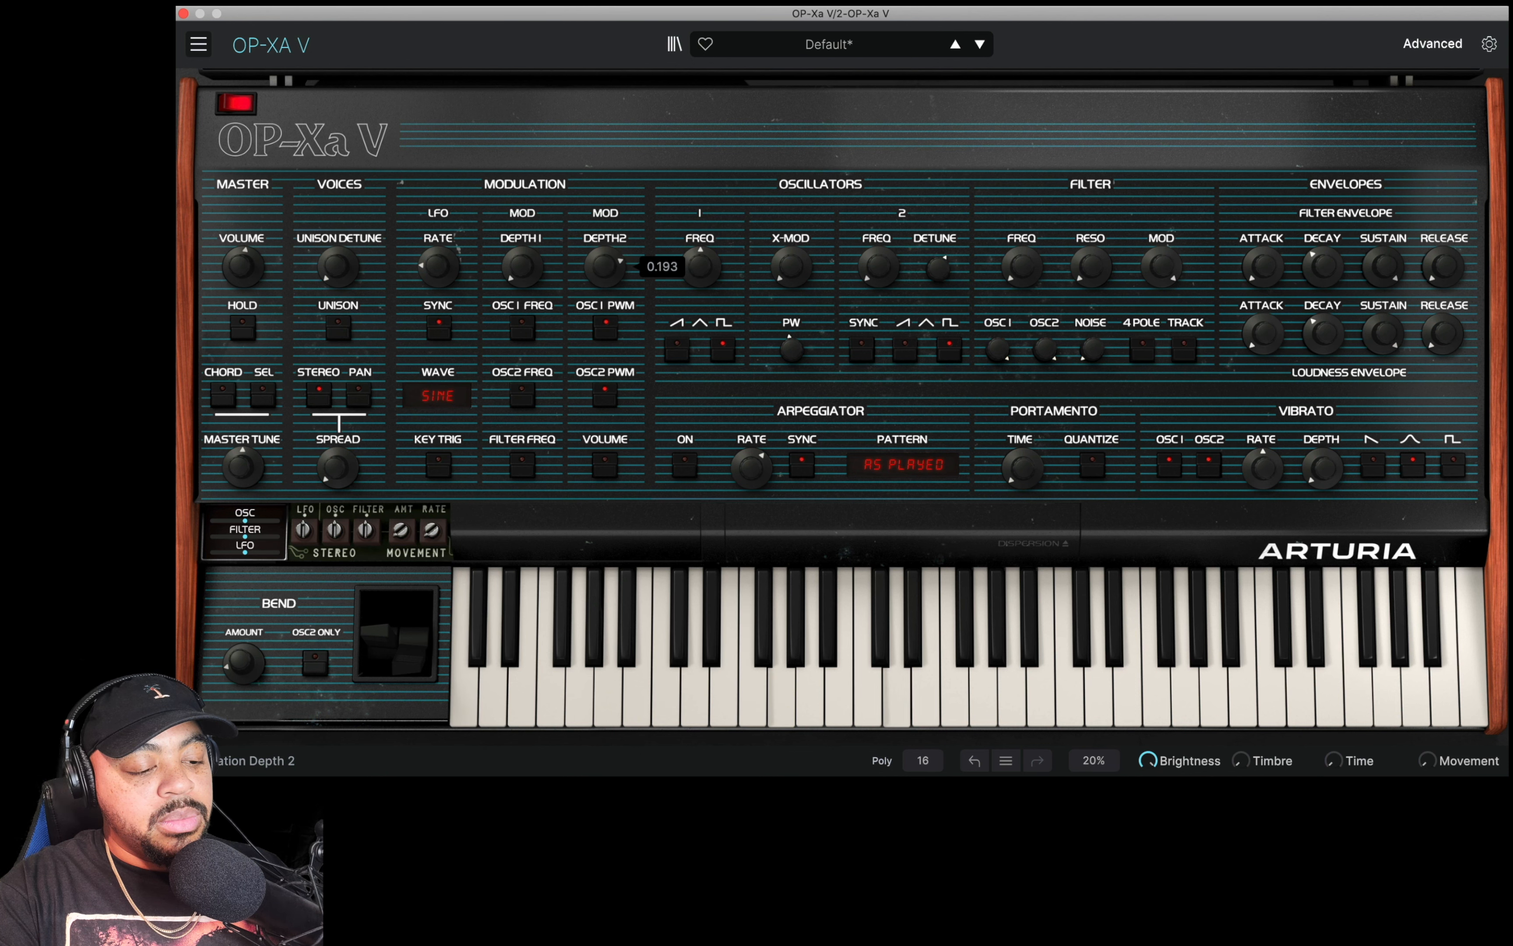
{"action": "left_click_drag", "start_coordinate": [801, 344], "coordinate": [800, 332]}
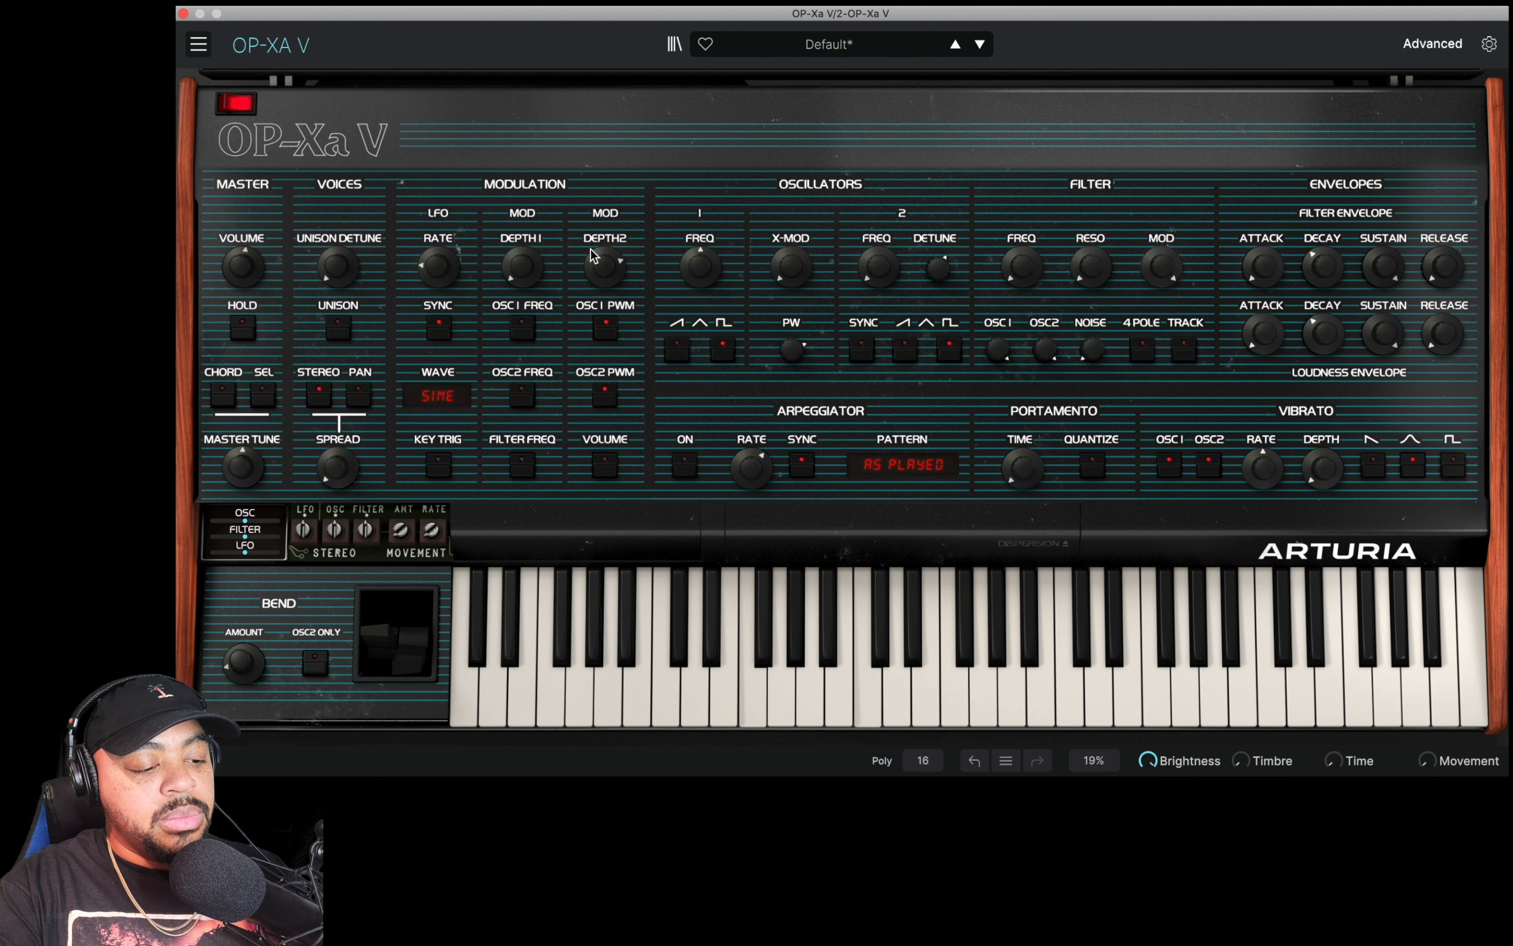
{"action": "left_click", "coordinate": [440, 254]}
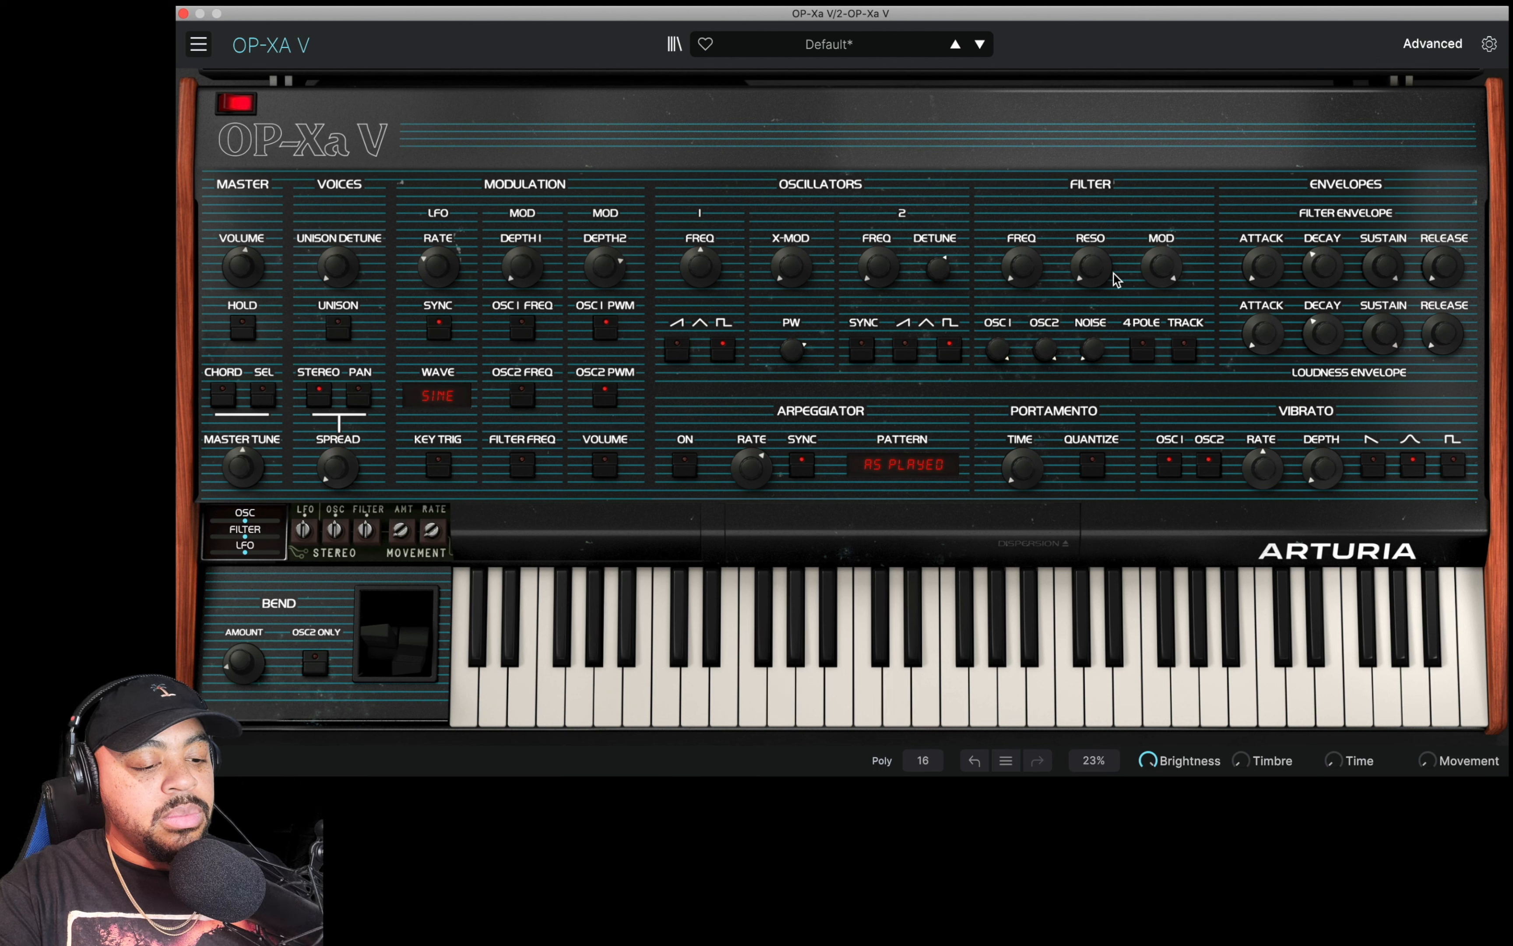
- Open up the filter by raising its frequency and reduce the filter envelope modulation amount
{"action": "left_click_drag", "start_coordinate": [1019, 270], "coordinate": [1019, 249]}
{"action": "left_click_drag", "start_coordinate": [1164, 268], "coordinate": [1164, 294]}
{"action": "left_click_drag", "start_coordinate": [1022, 269], "coordinate": [1022, 251]}
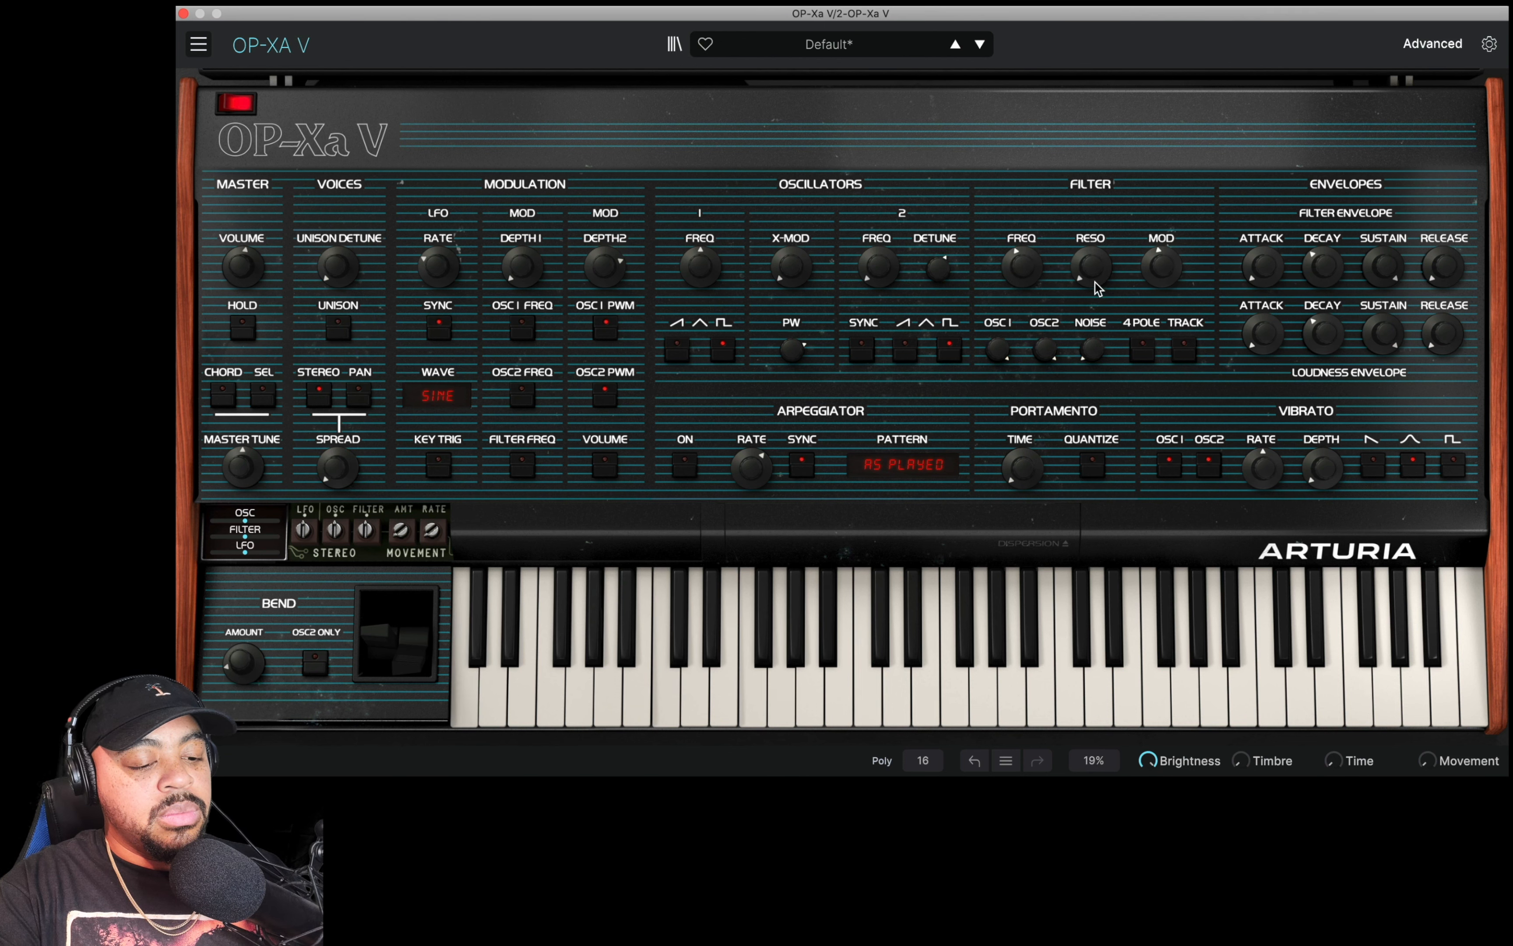